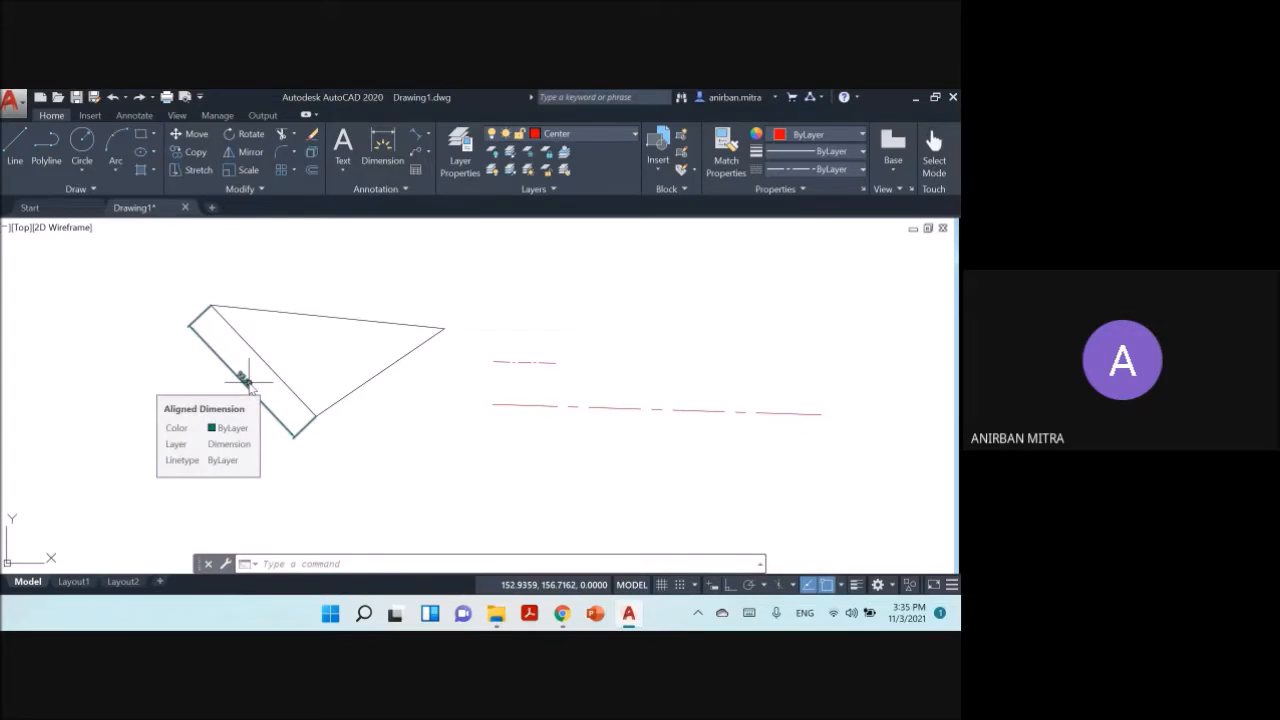
Set the arrow size of the aligned dimension on the triangle's lower-left side to 5.
click(248, 381)
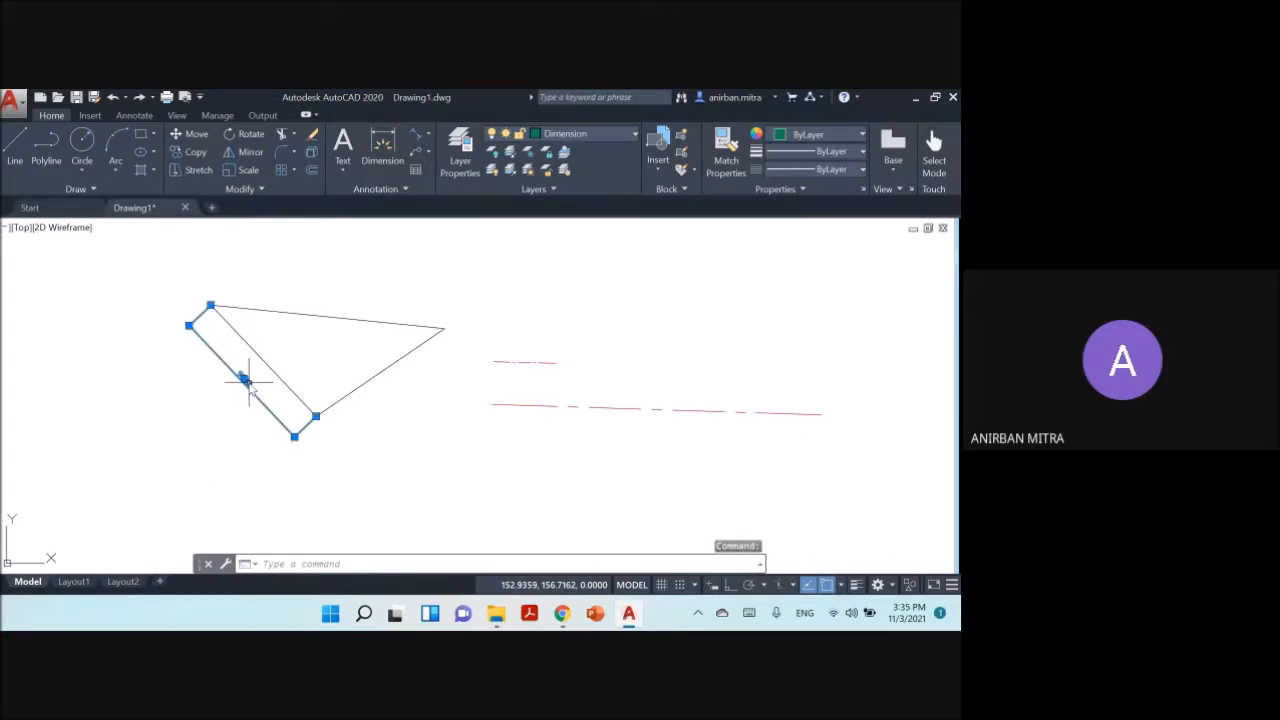
right_click(248, 381)
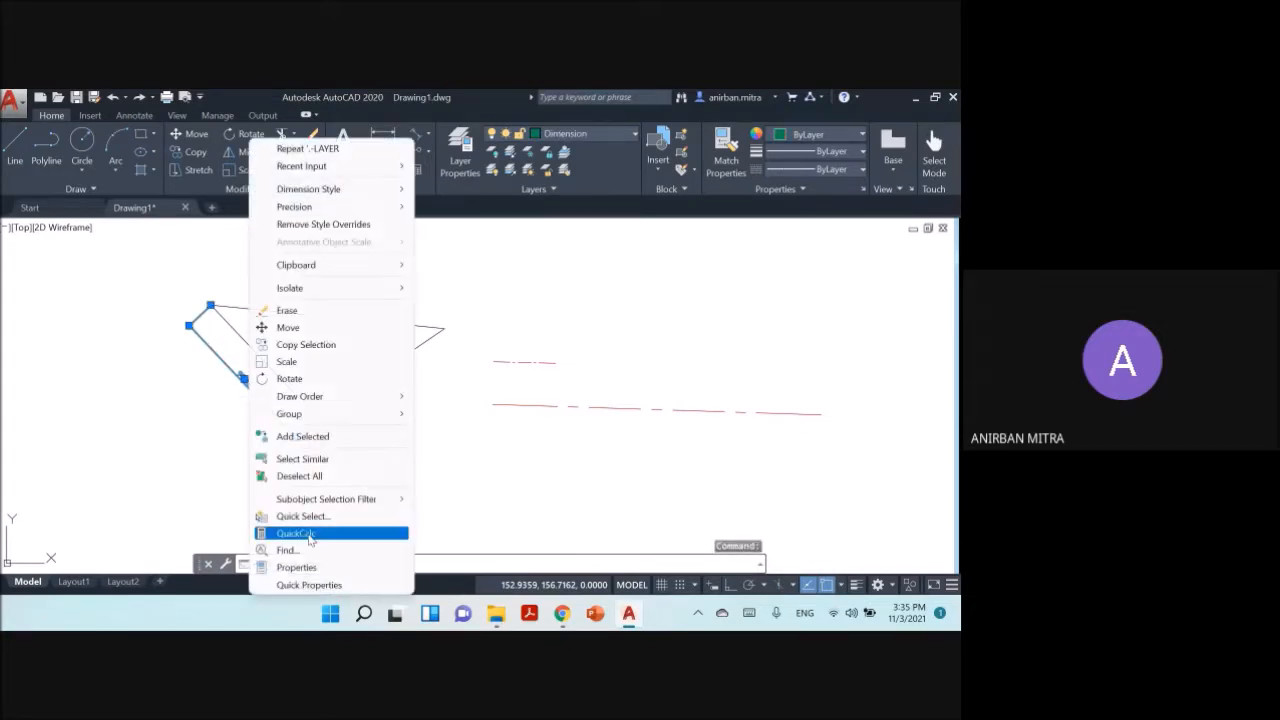
click(300, 565)
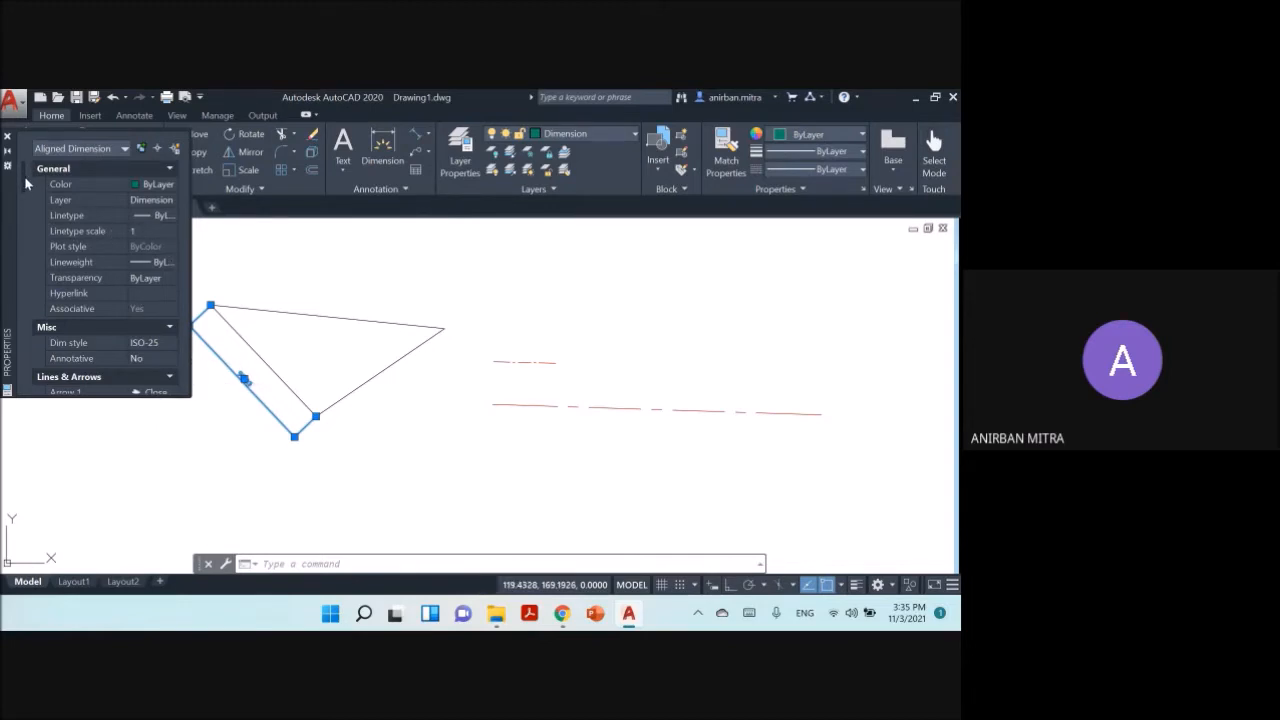
scroll(27, 185, down, 1)
drag(26, 185, 26, 201)
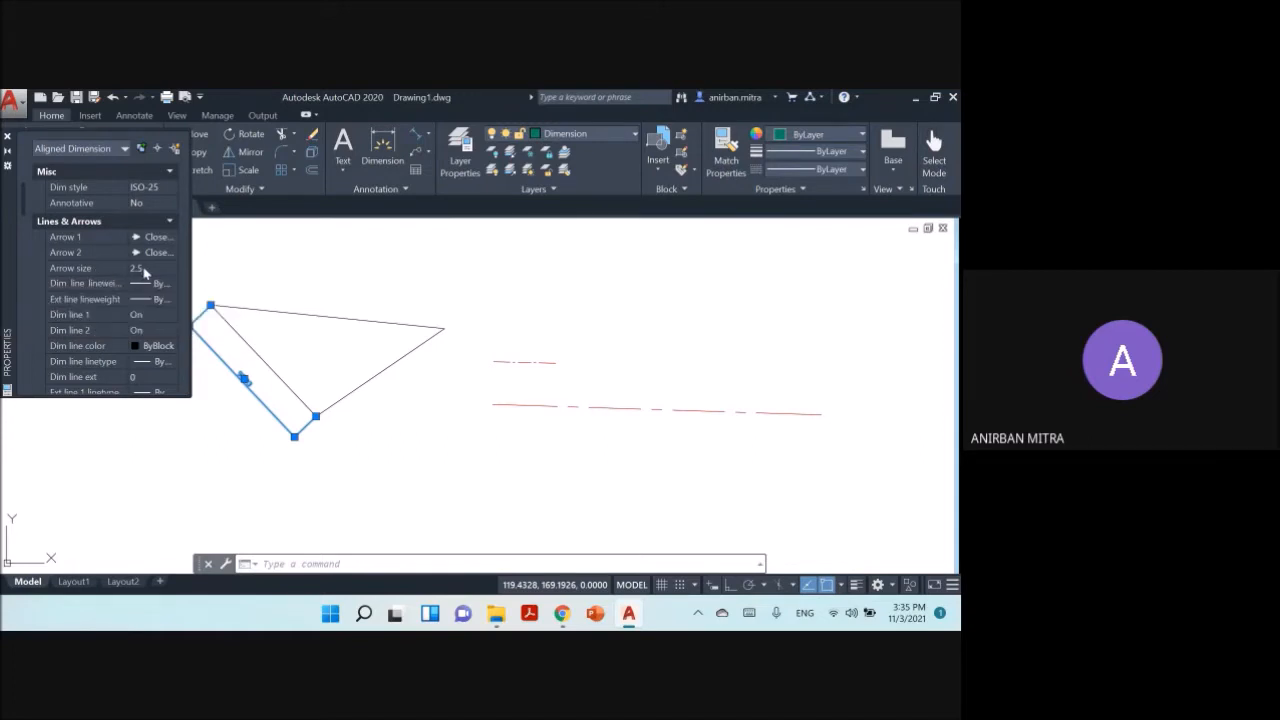
click(147, 268)
text(5)
click(147, 283)
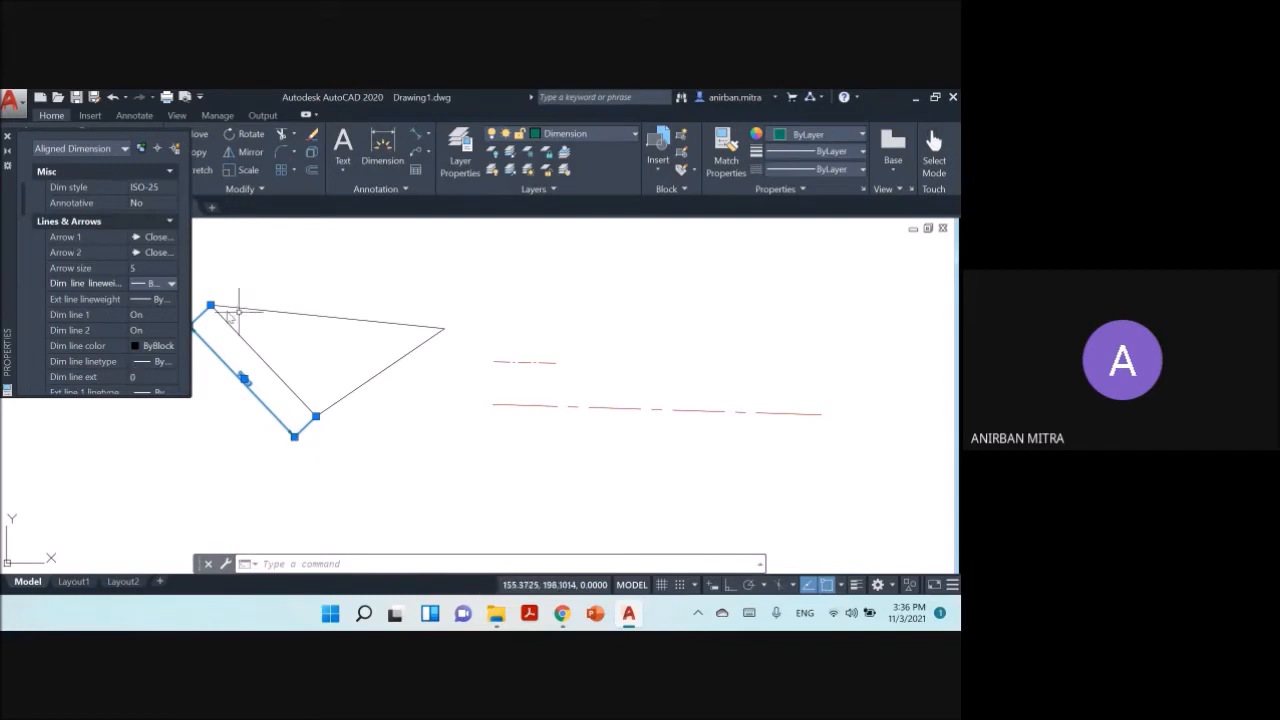
key(Escape)
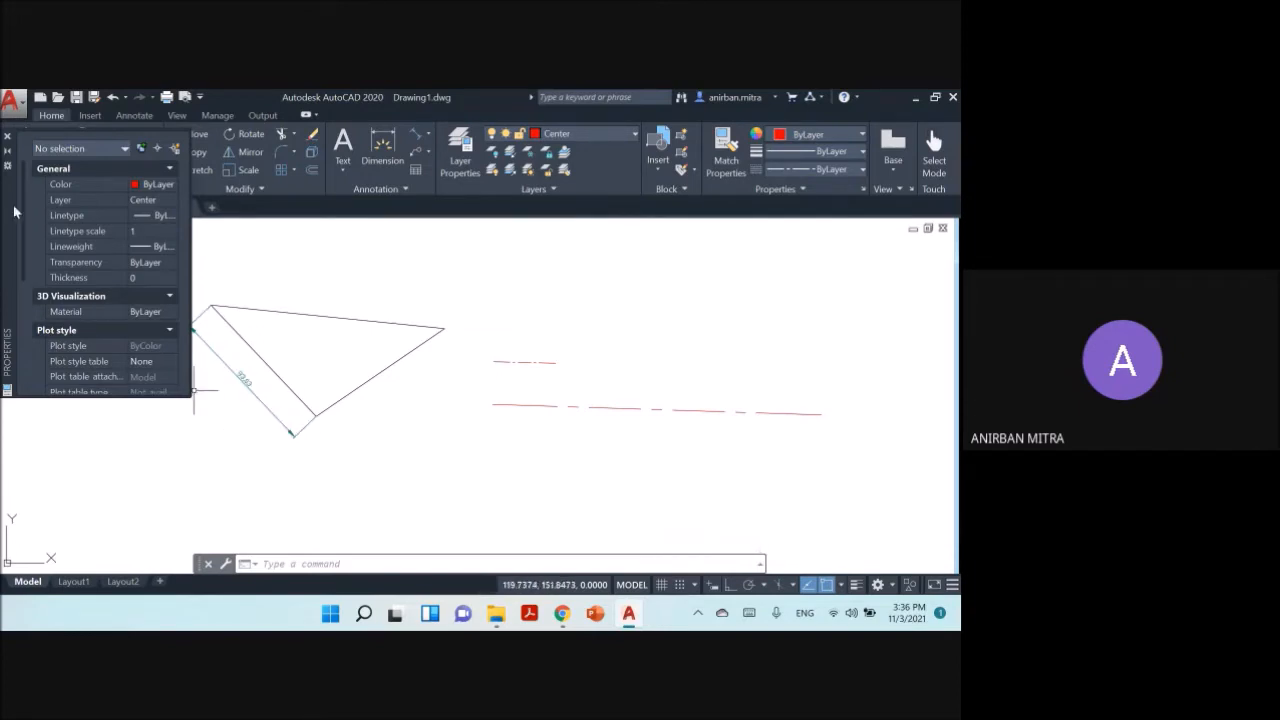
Set the text height of the triangle's aligned dimension to 5.
click(274, 413)
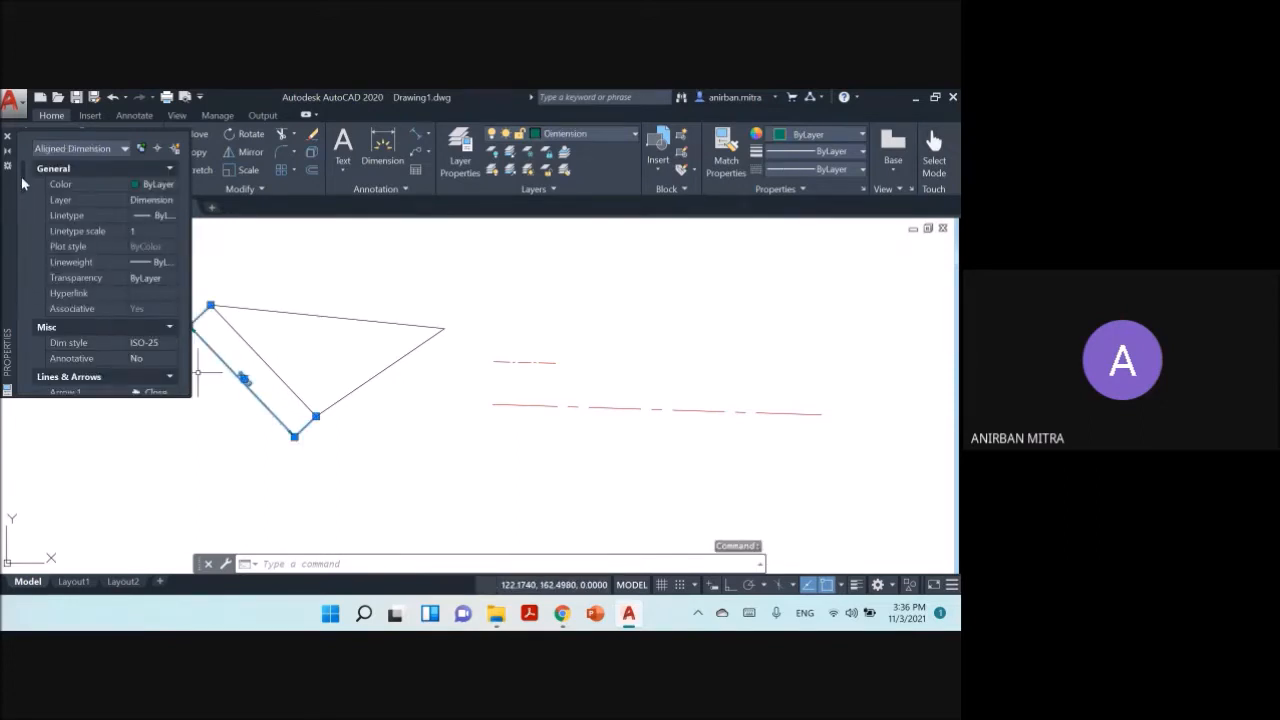
drag(21, 177, 23, 258)
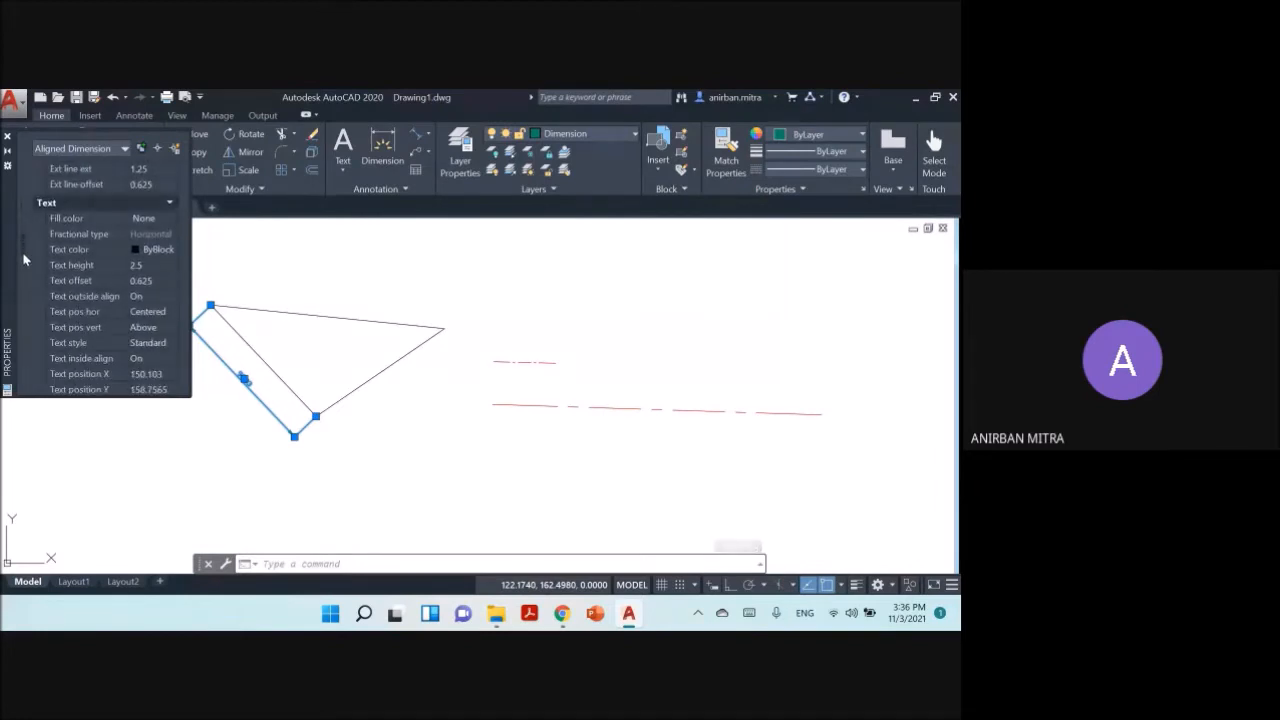
click(141, 266)
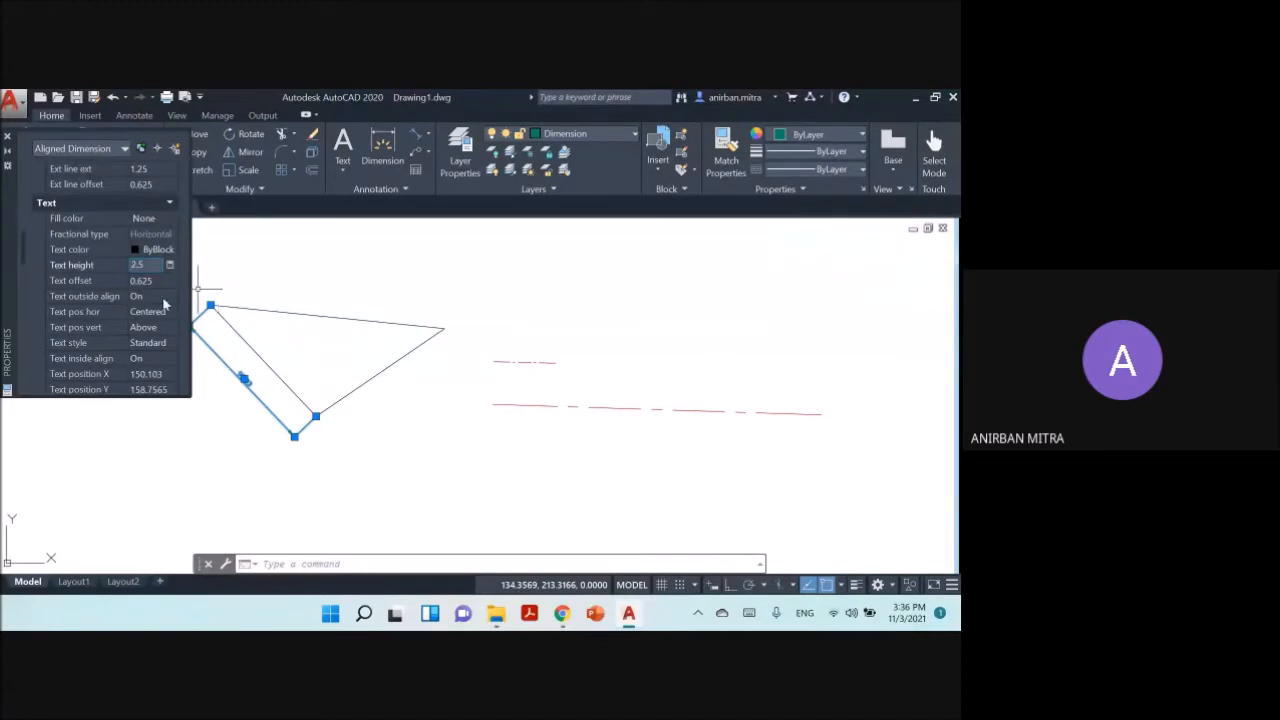
double_click(141, 265)
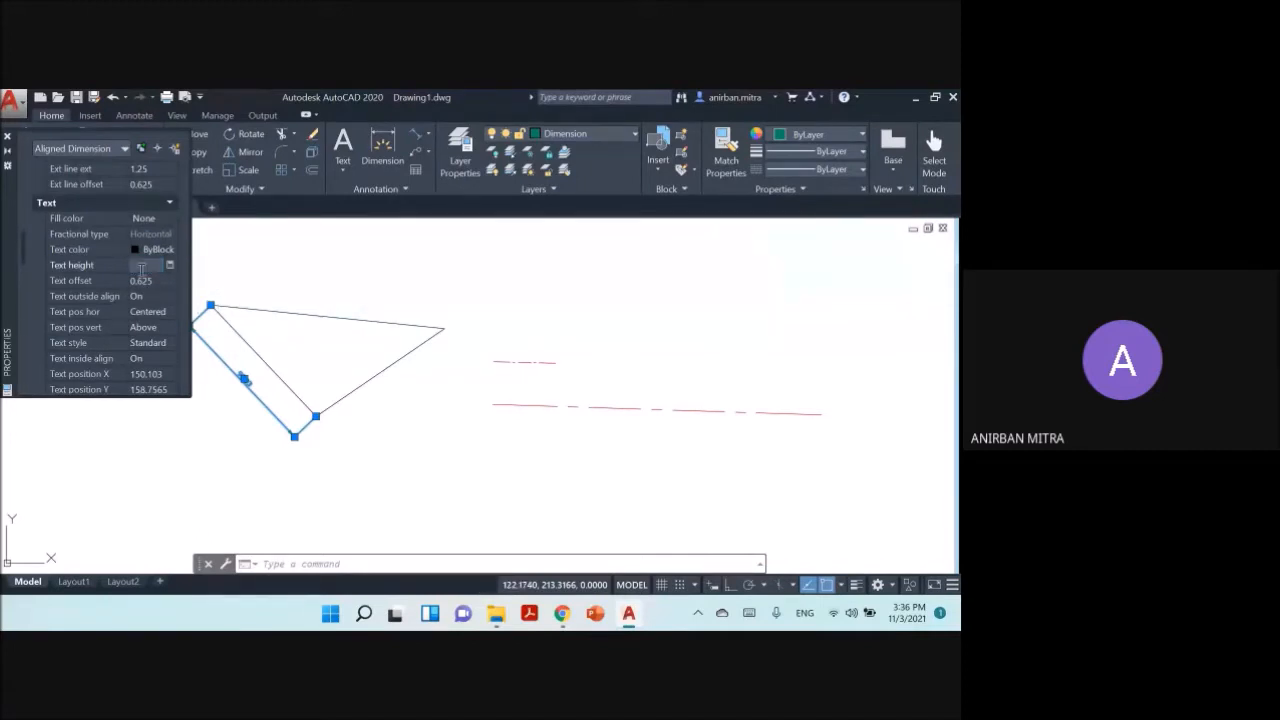
text(5)
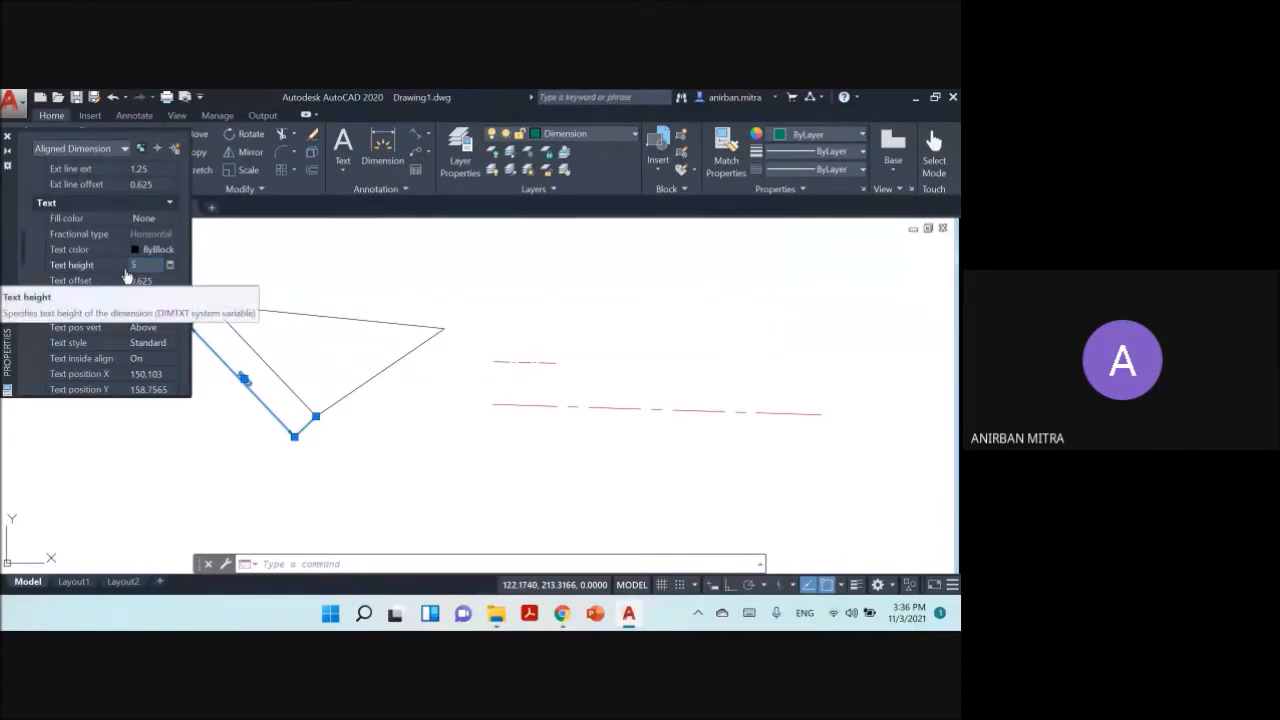
key(Return)
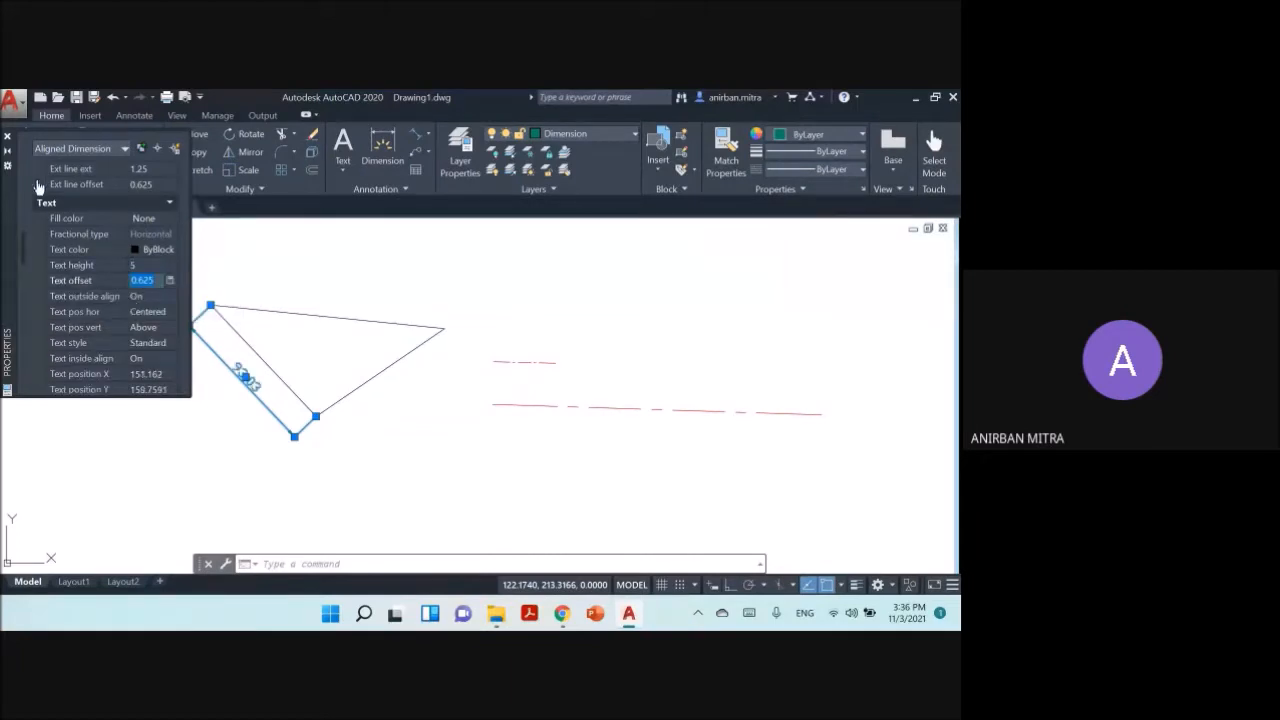
click(7, 136)
key(Escape)
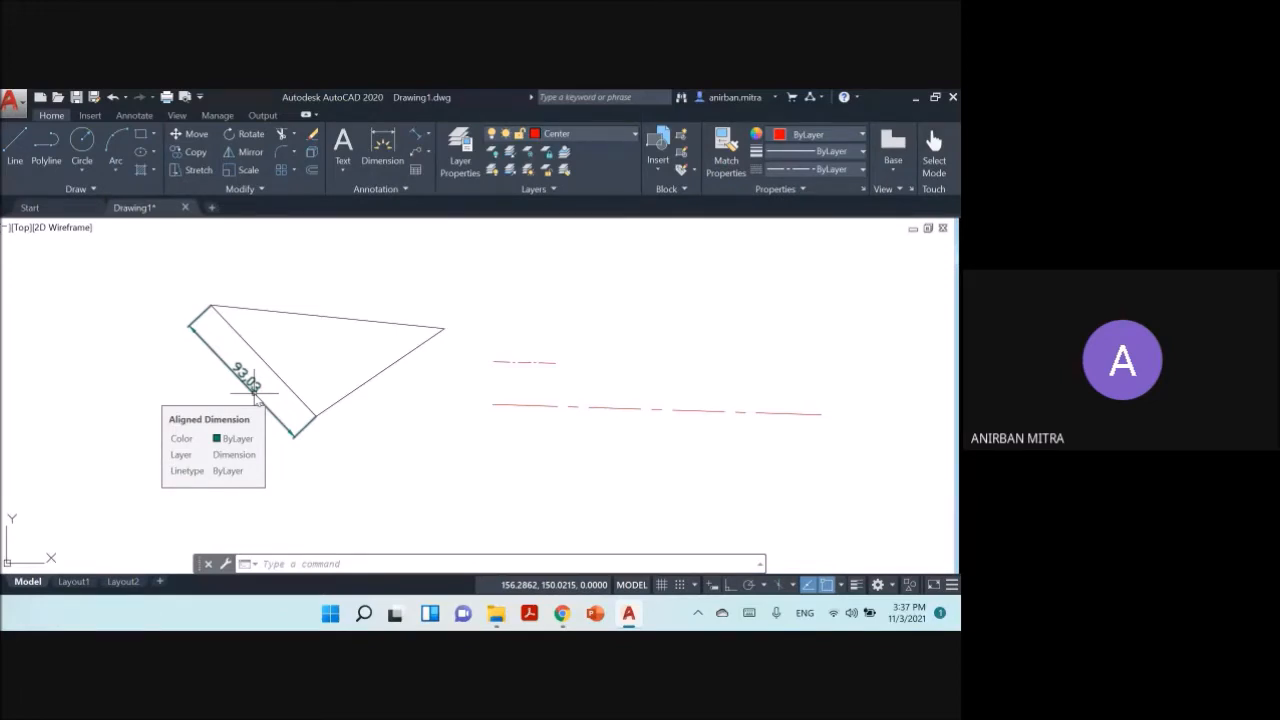
Override the text of the triangle's aligned dimension with 95.
click(252, 381)
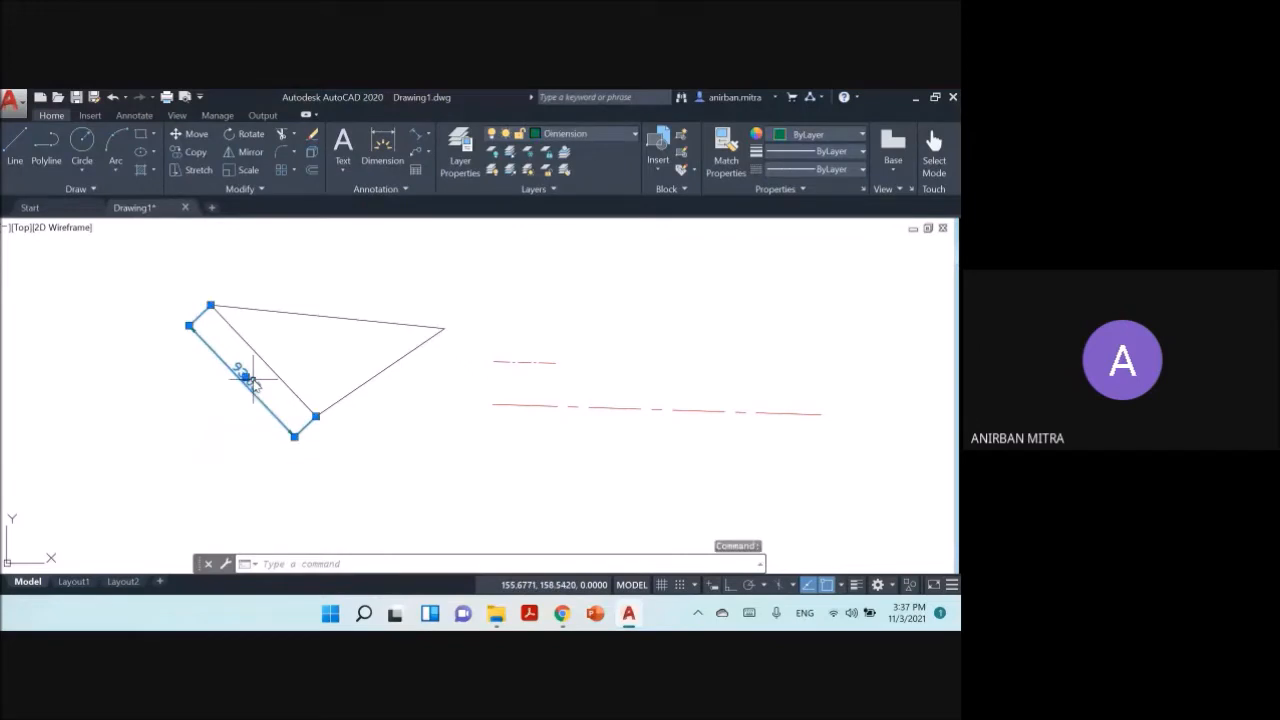
right_click(252, 381)
click(345, 568)
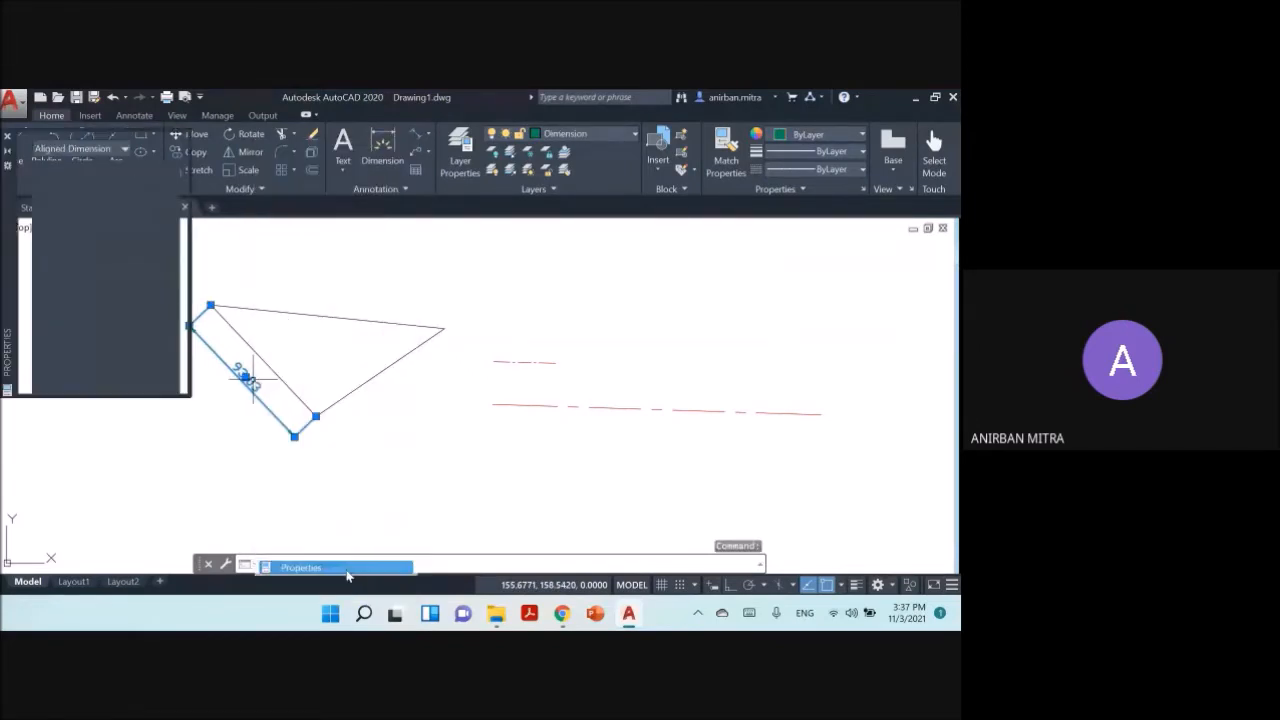
drag(20, 181, 27, 277)
click(138, 278)
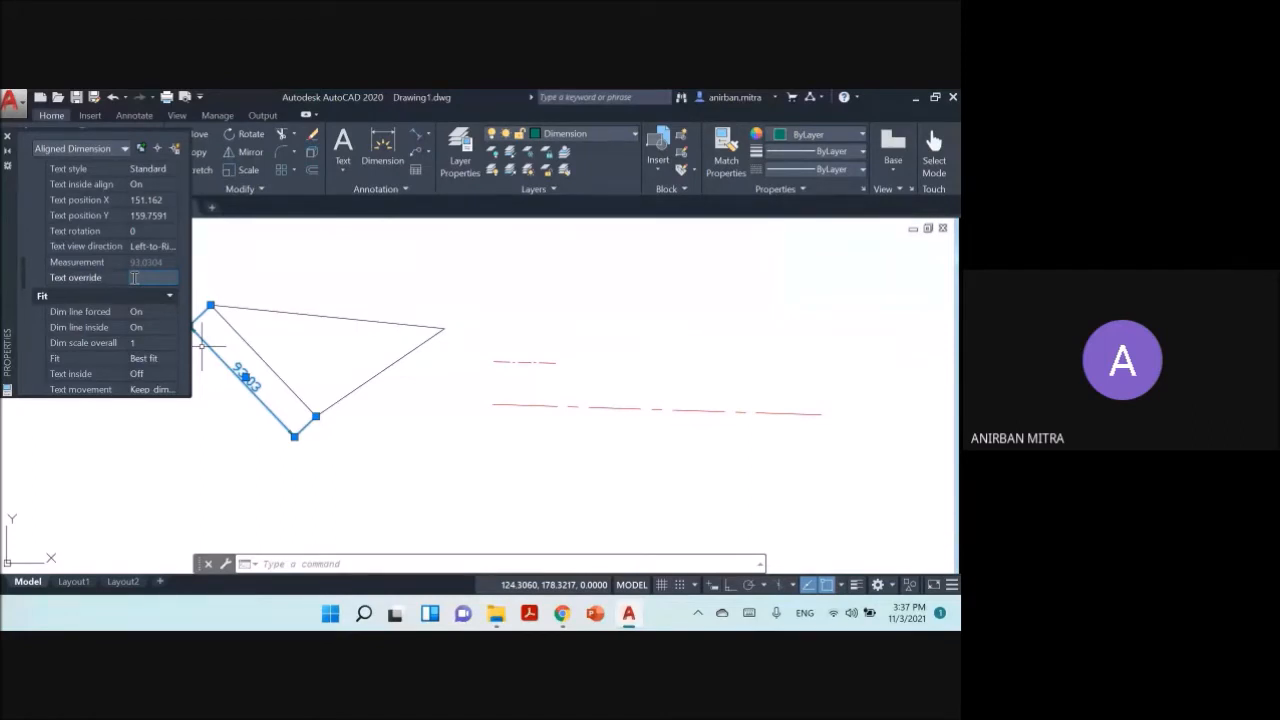
text(95)
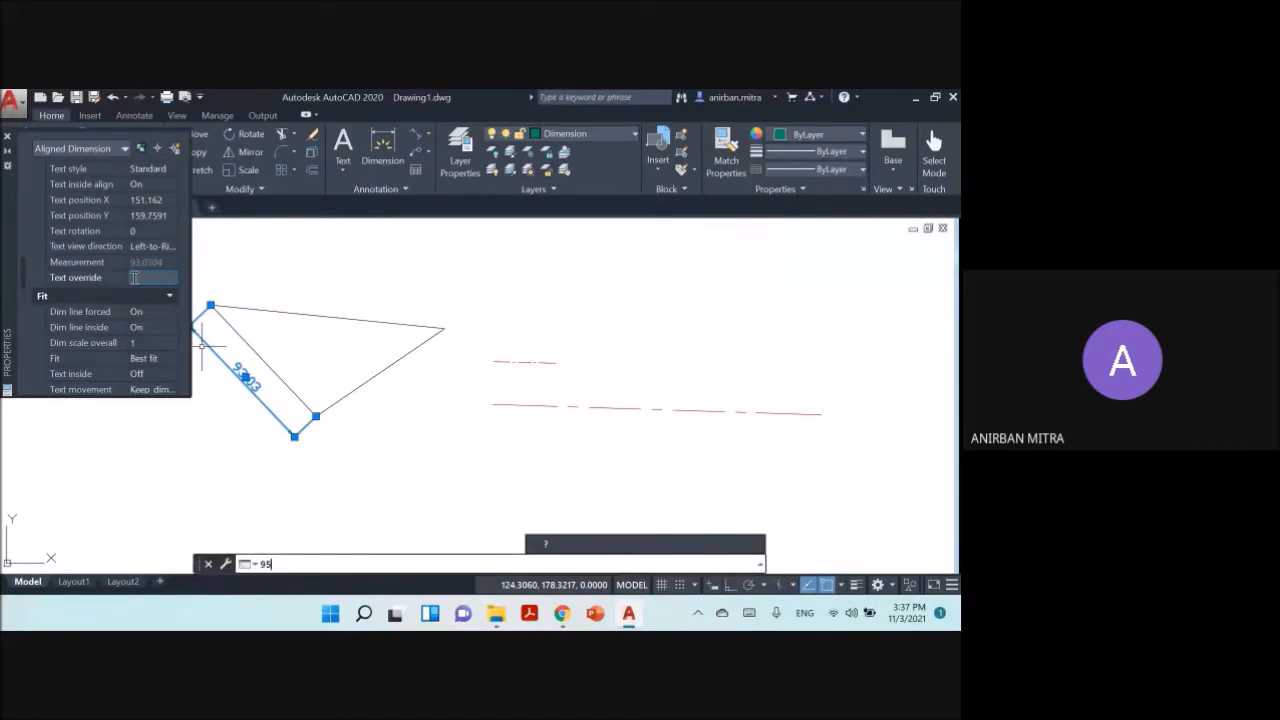
click(148, 281)
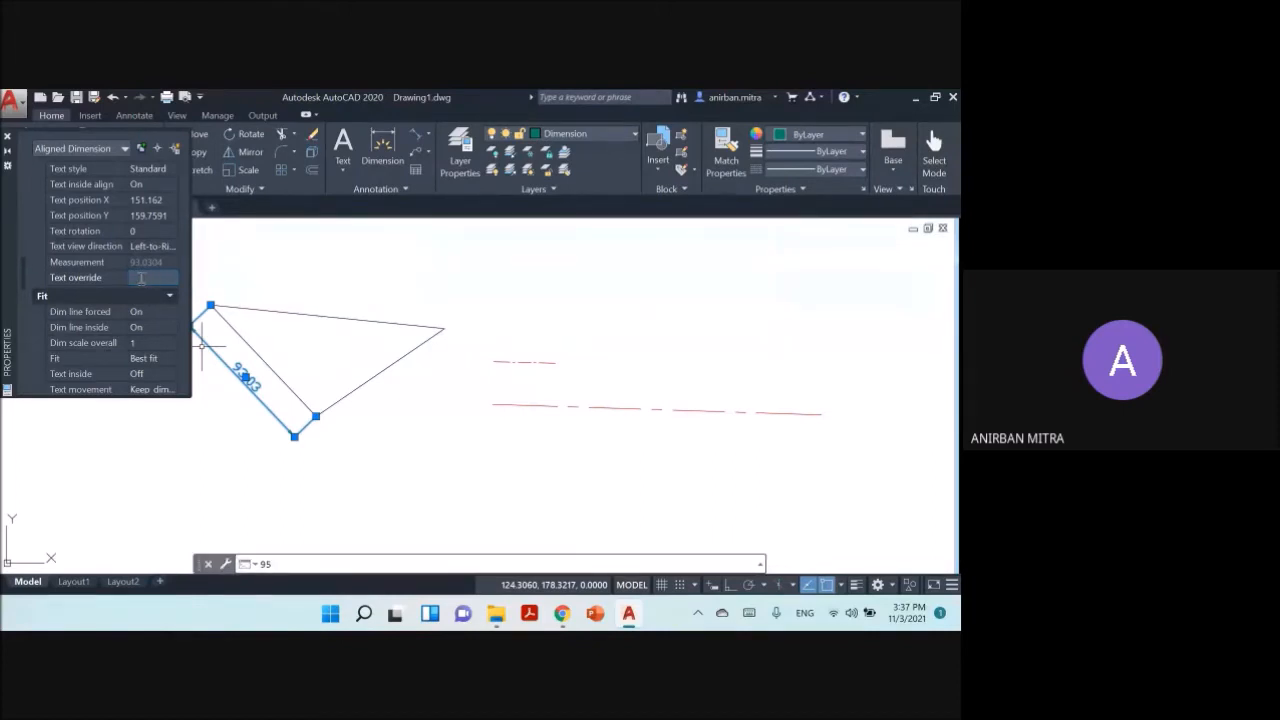
text(95)
key(Return)
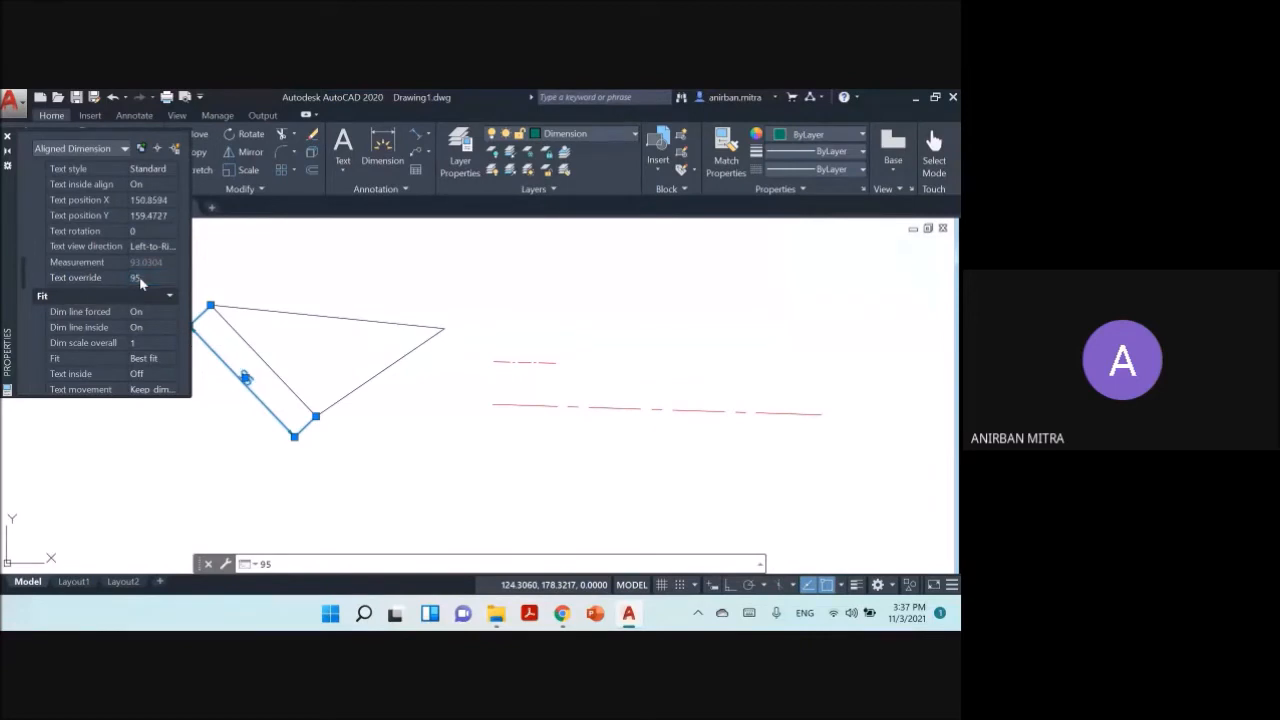
click(7, 137)
key(Escape)
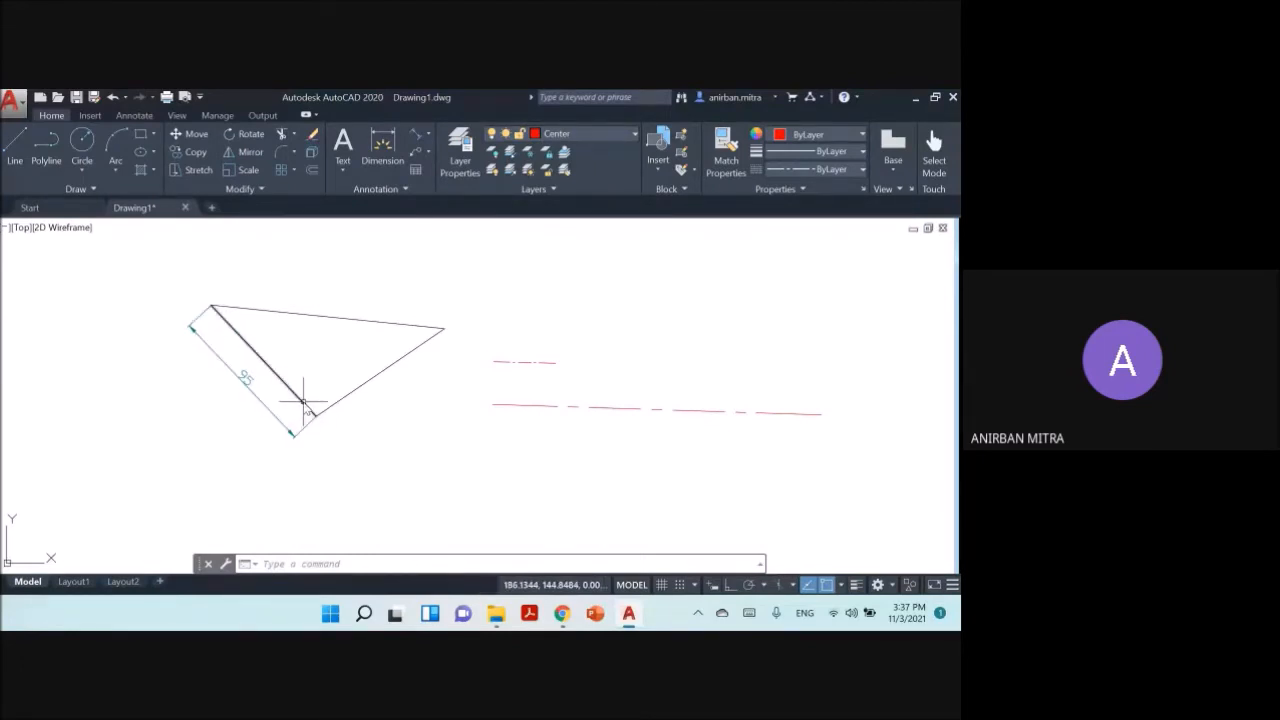
Modify the ISO-25 dimension style to use a period as the decimal separator for linear dimensions.
mouse_move(303, 402)
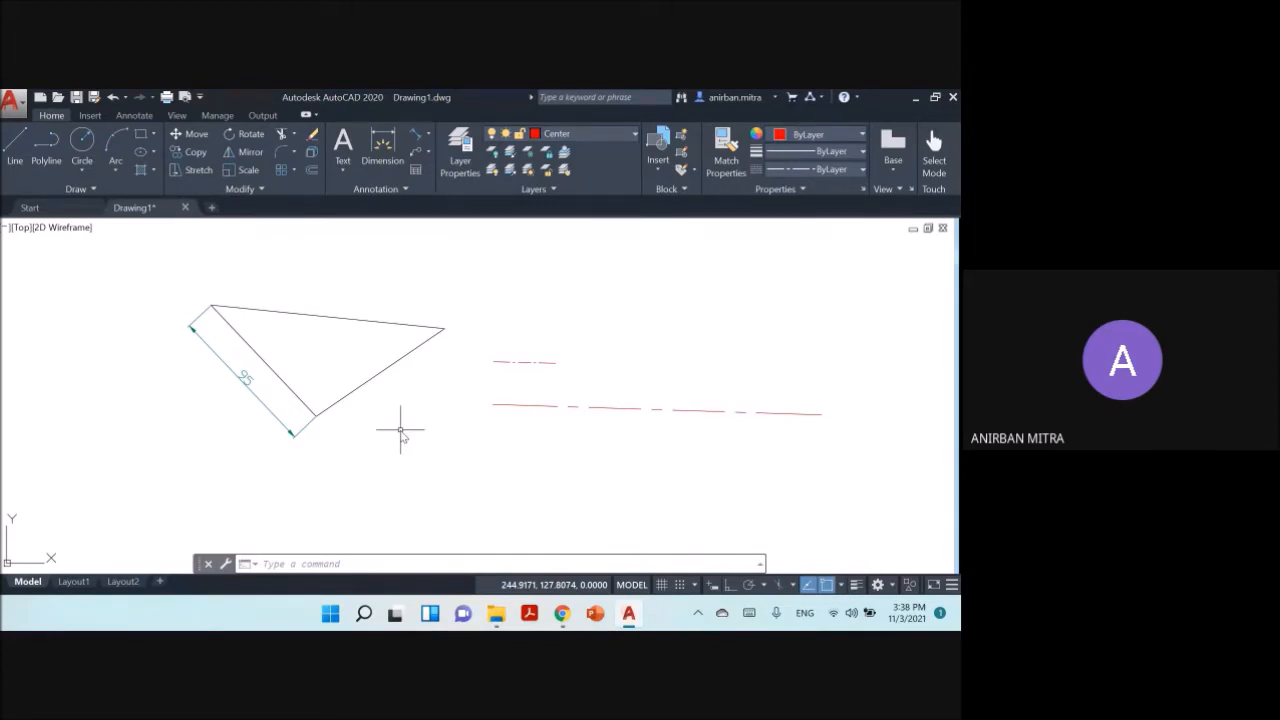
click(403, 192)
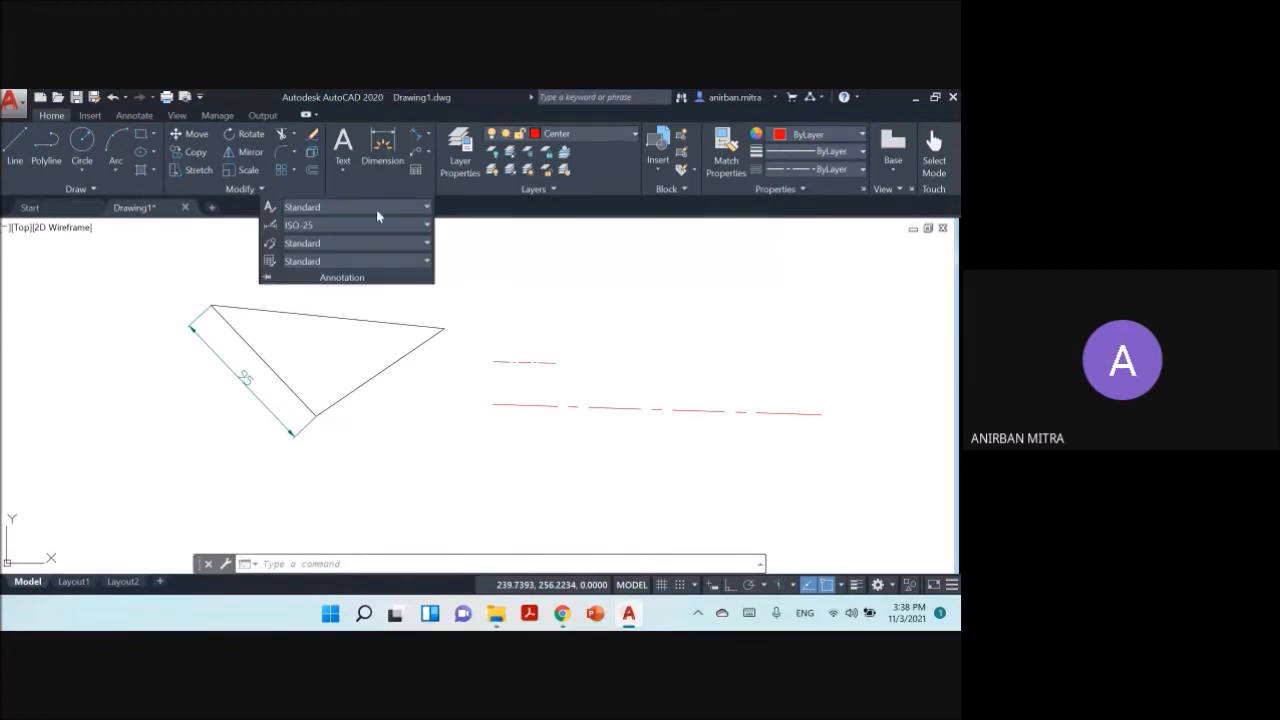
click(273, 227)
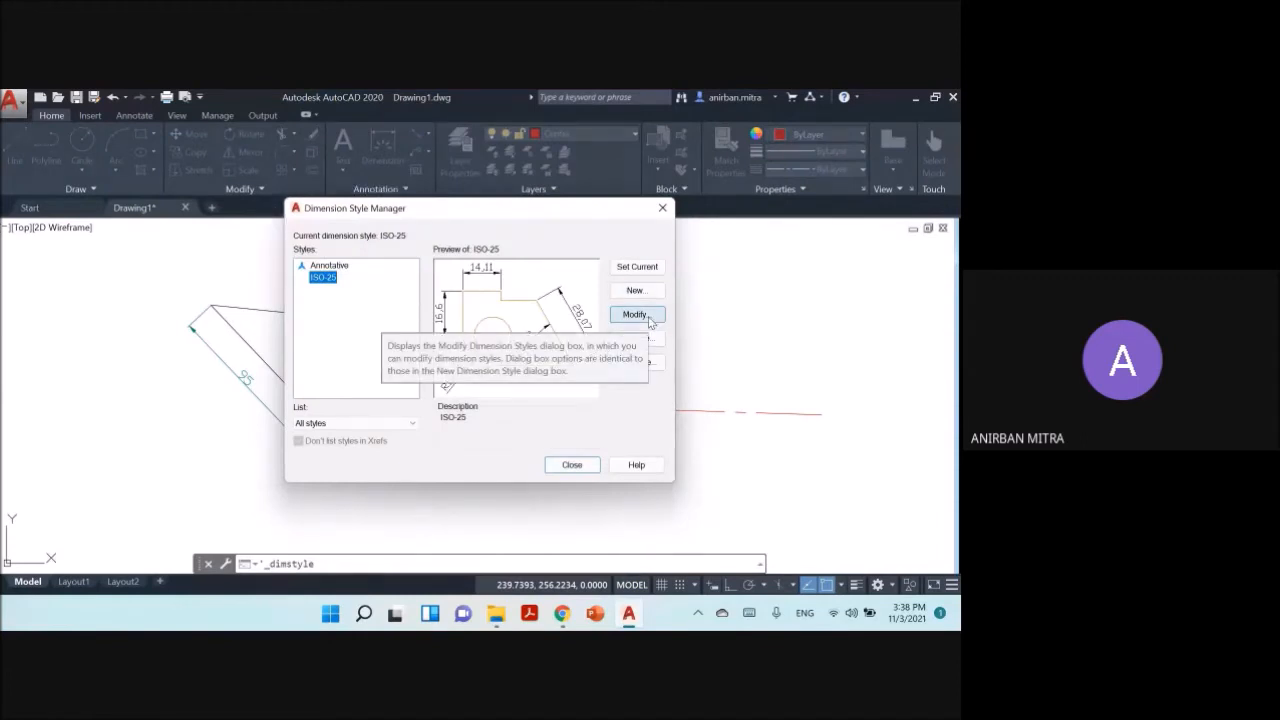
click(648, 317)
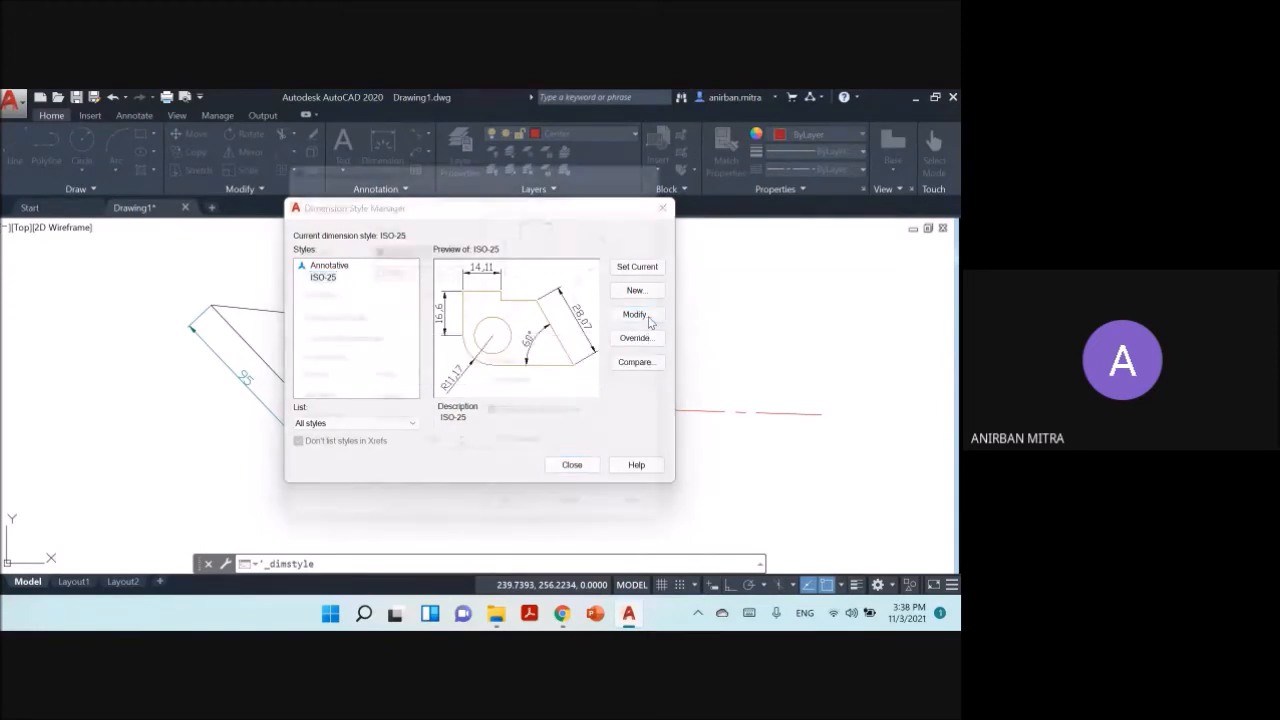
click(457, 180)
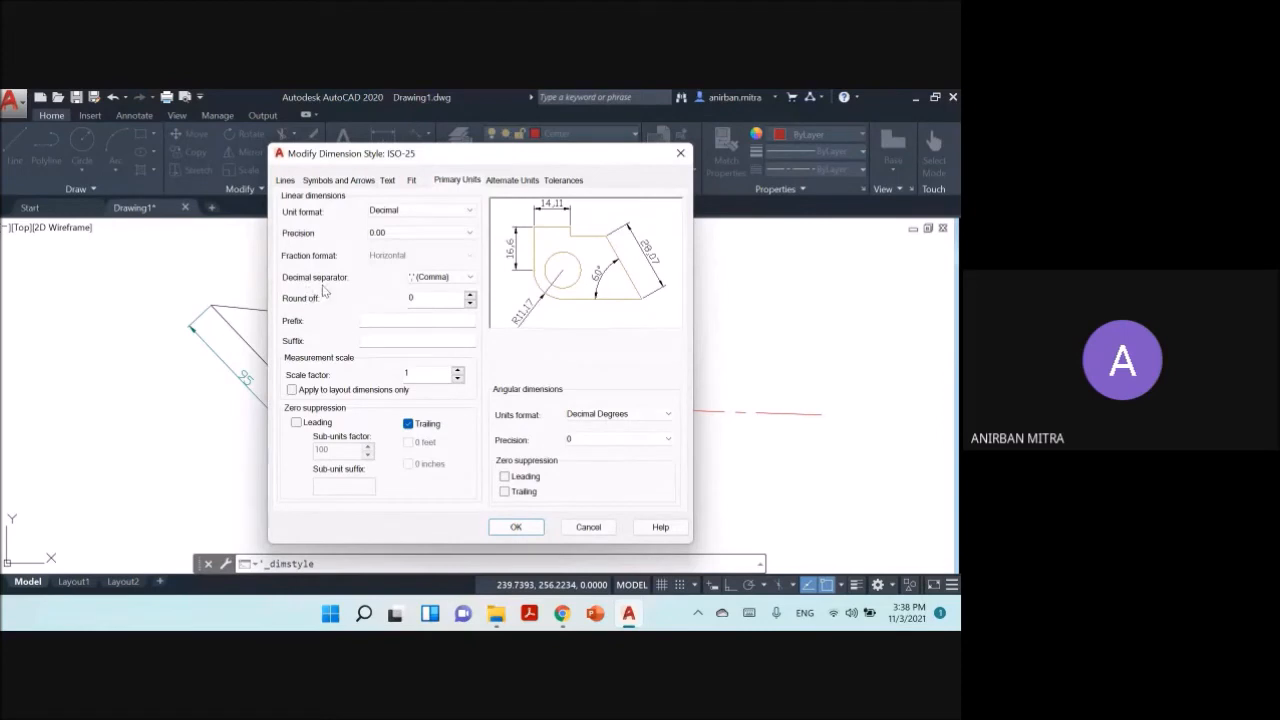
click(450, 277)
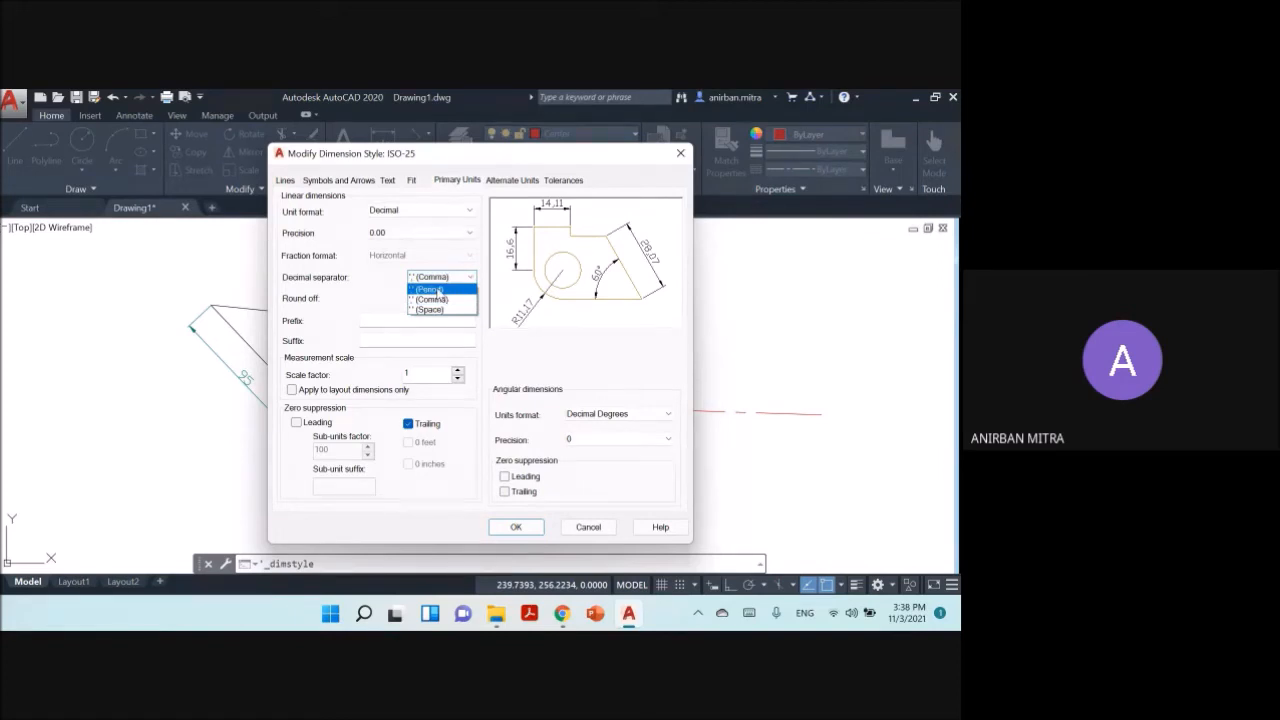
click(437, 290)
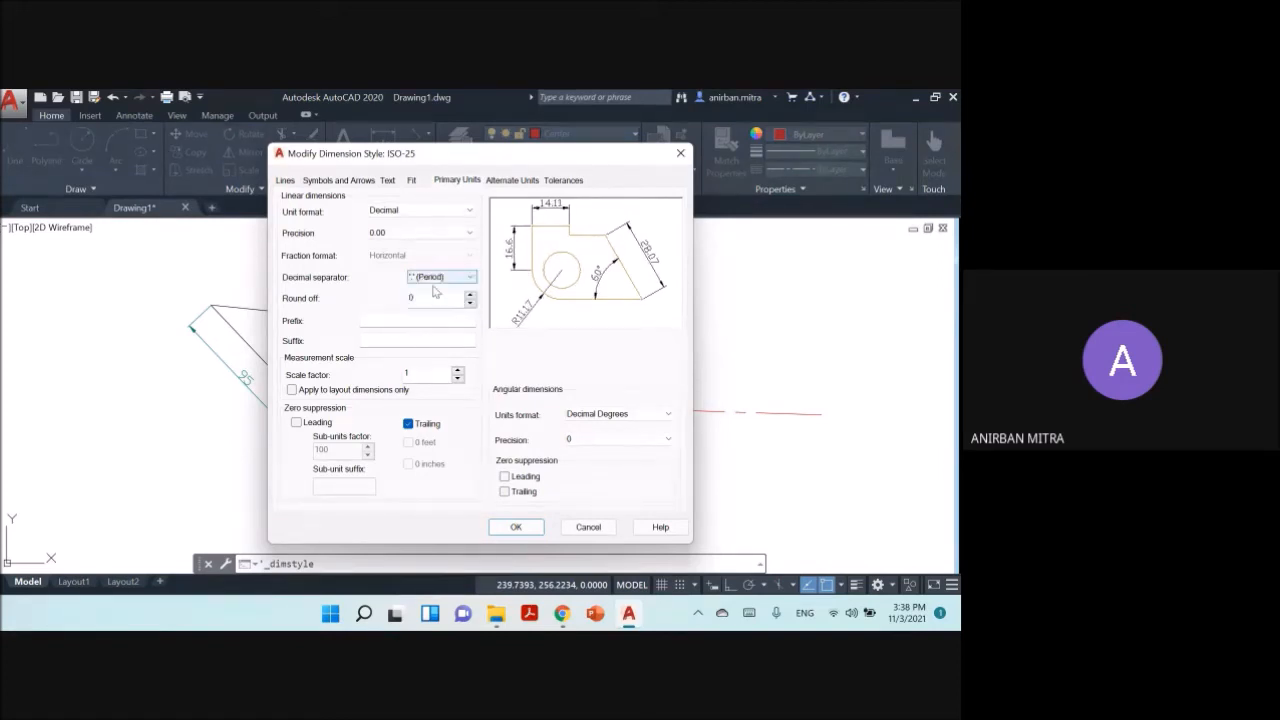
click(516, 527)
click(572, 466)
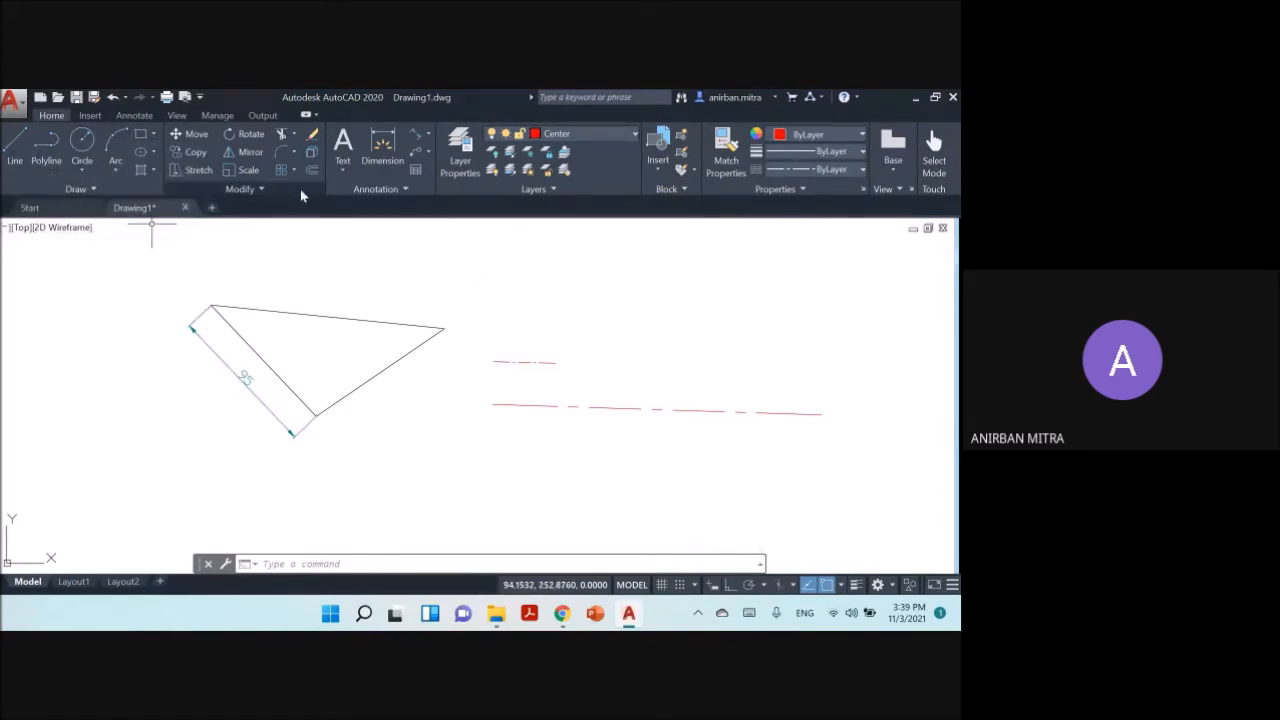
Make the Dimension layer current and add an aligned dimension above the triangle's upper side.
click(573, 135)
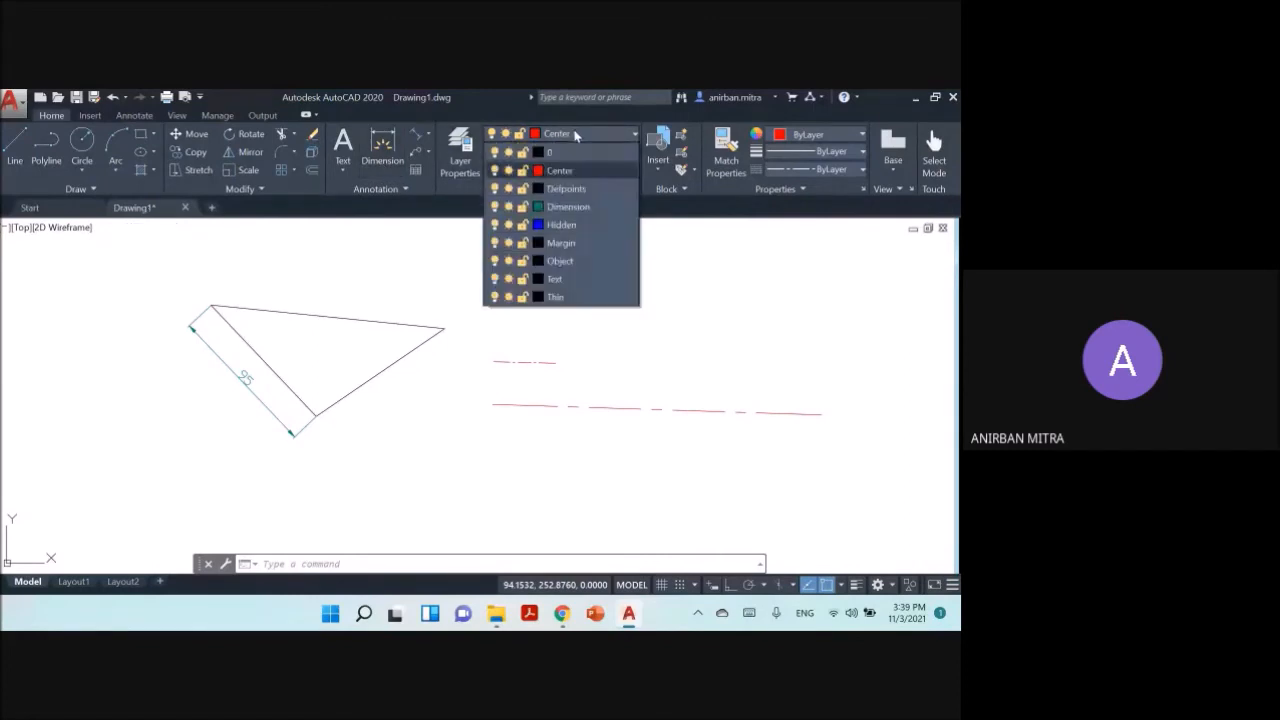
click(566, 209)
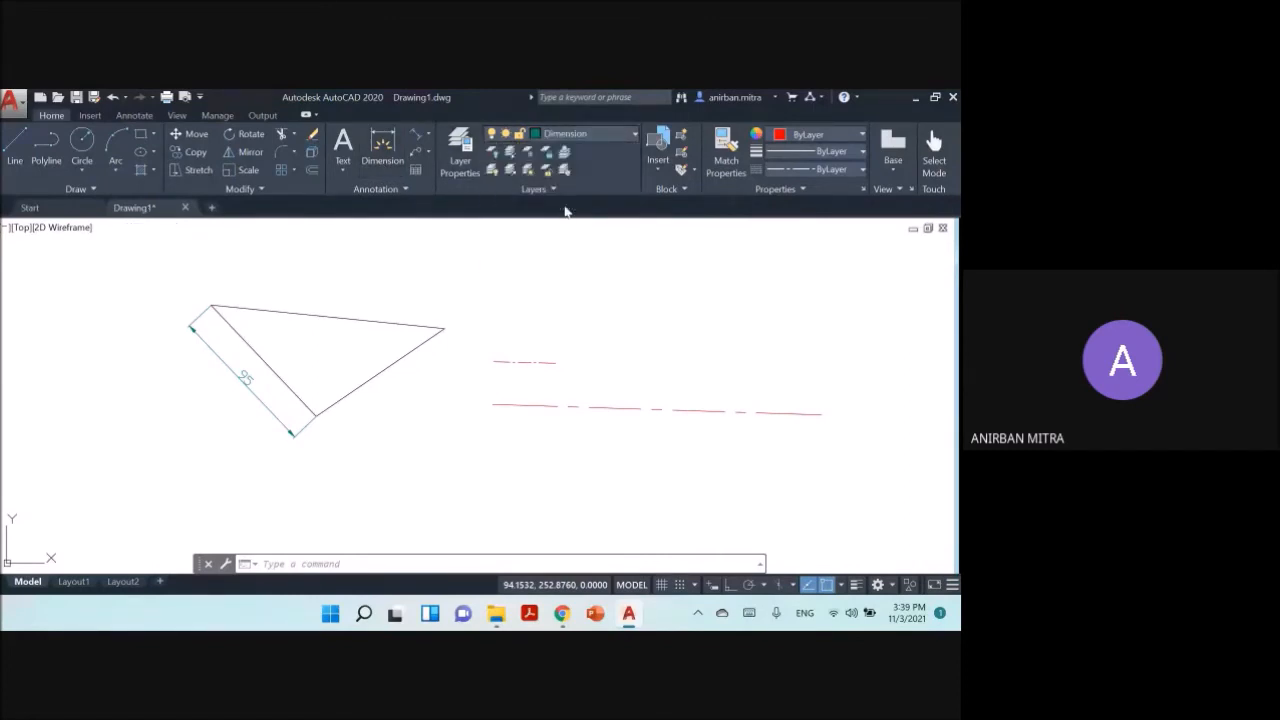
click(393, 160)
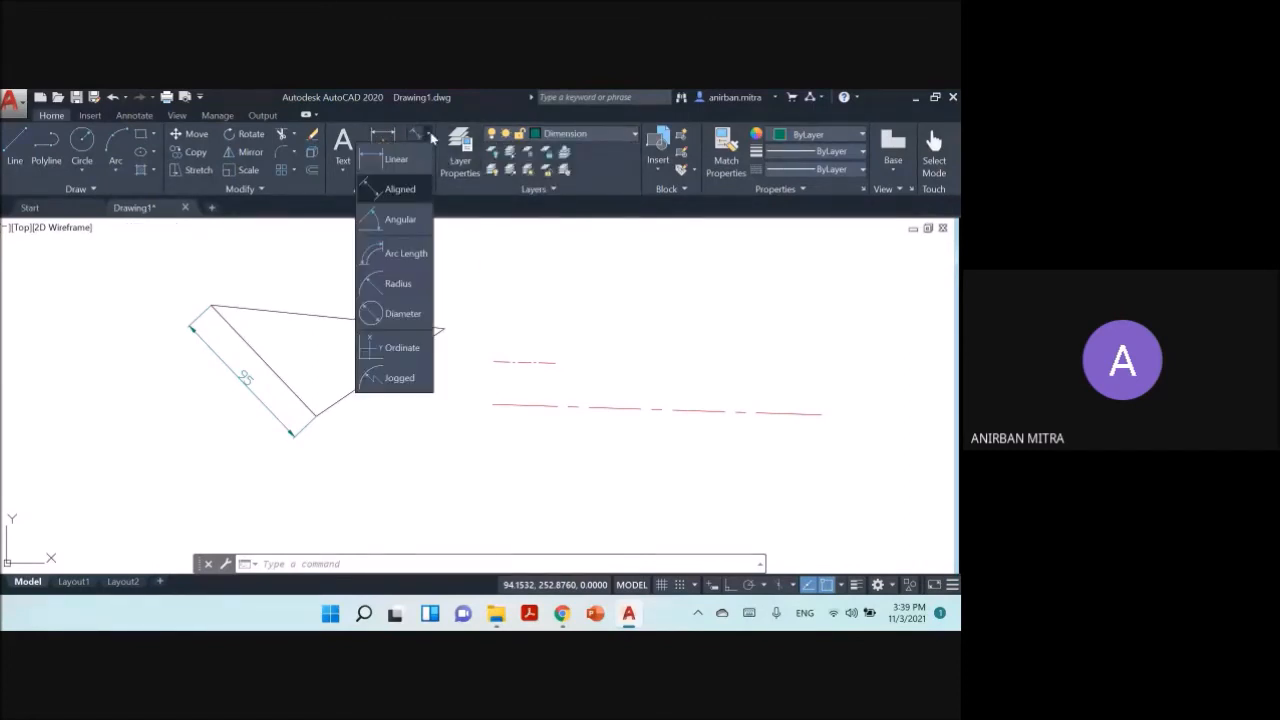
click(378, 190)
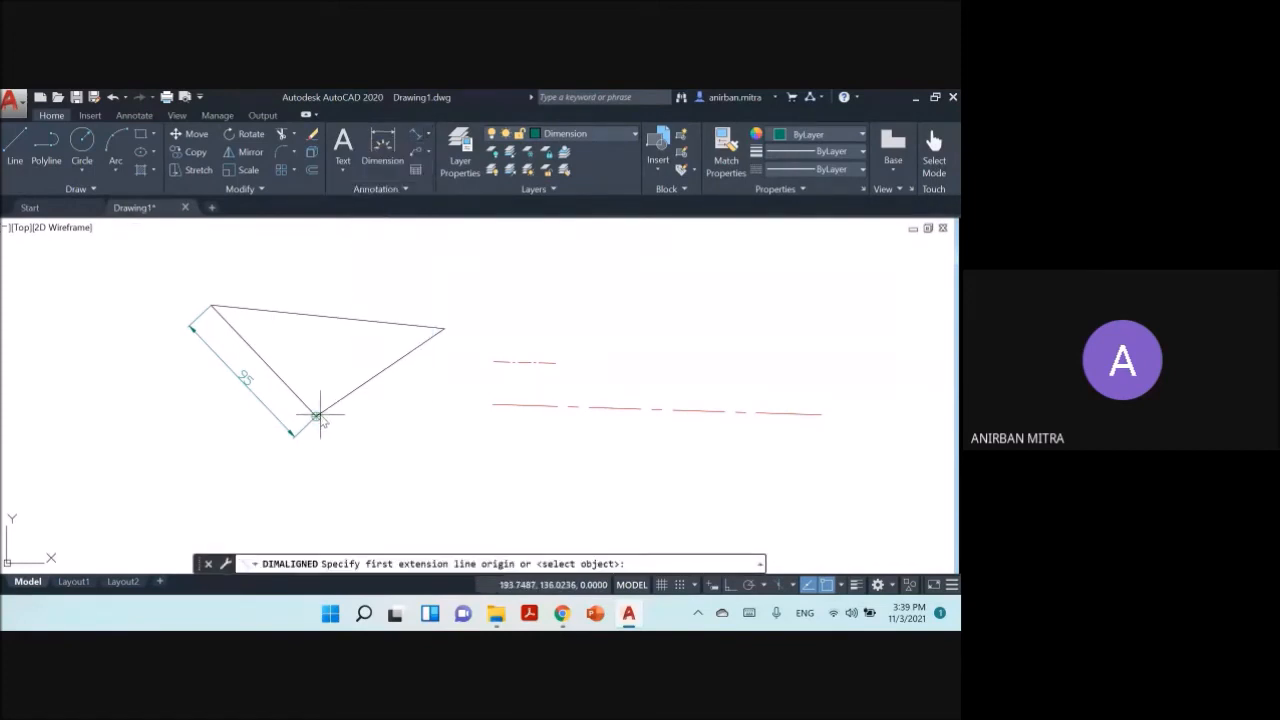
scroll(208, 299, up, 4)
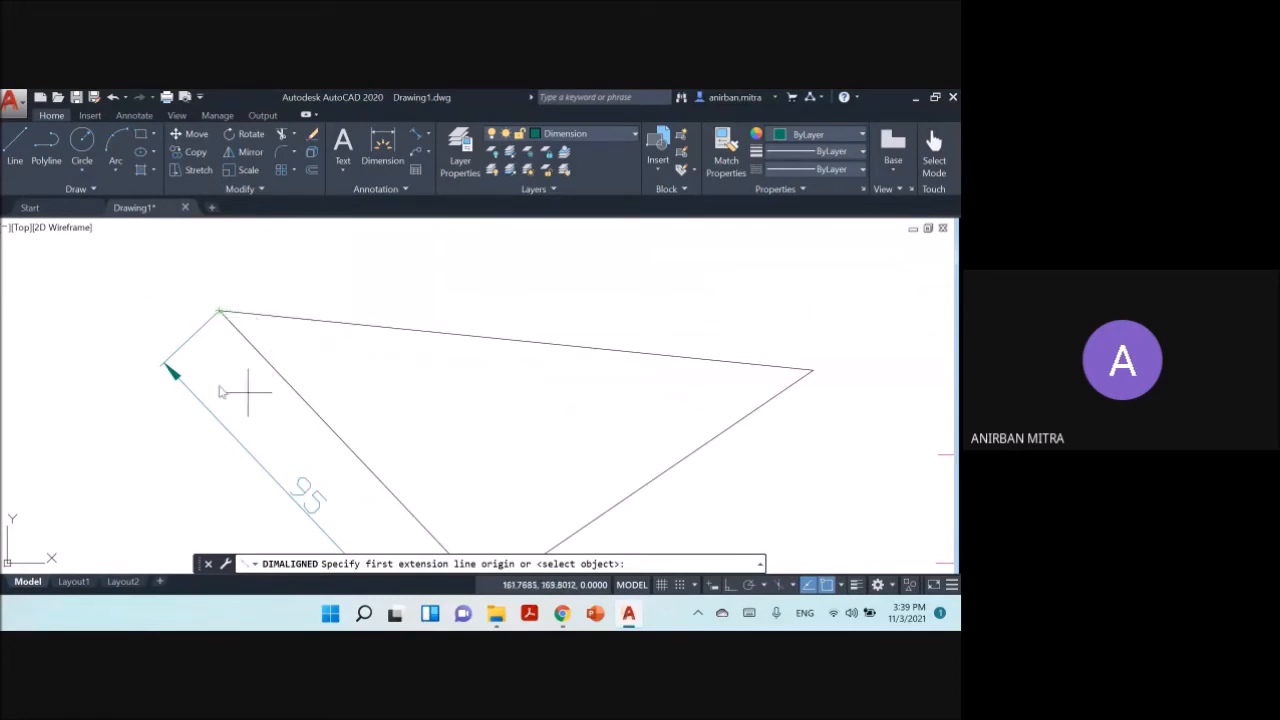
click(220, 312)
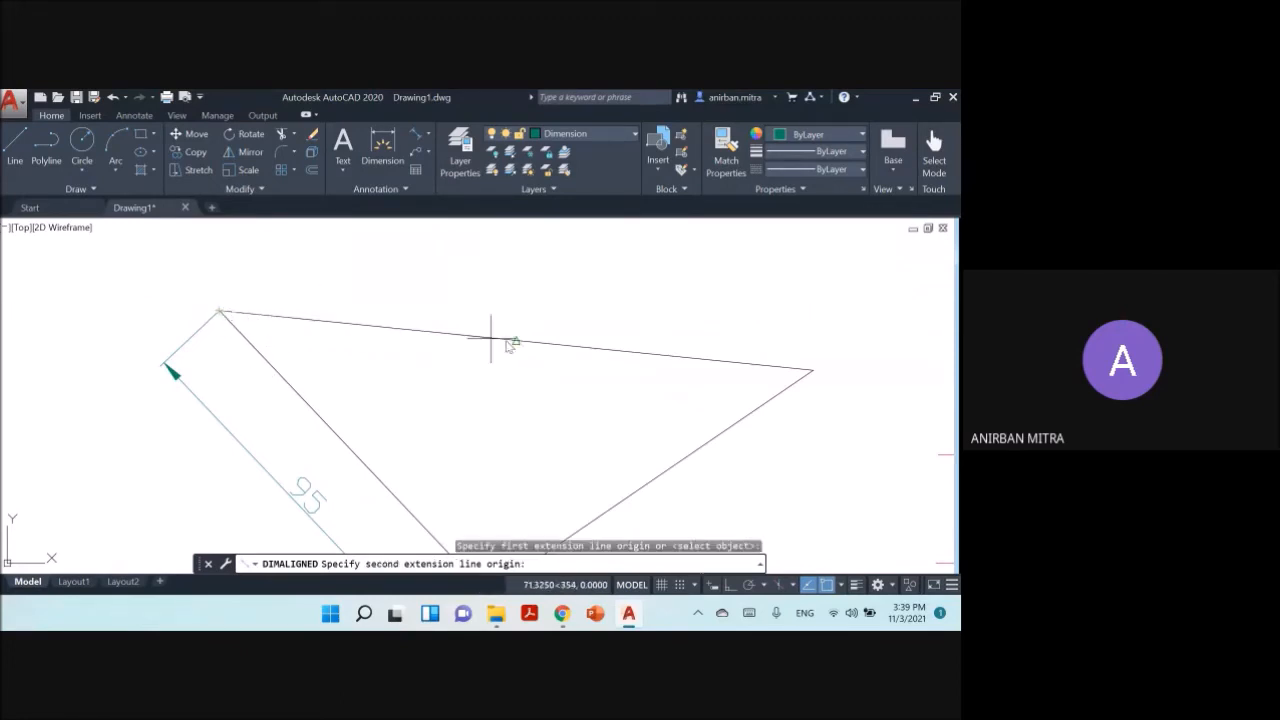
click(813, 371)
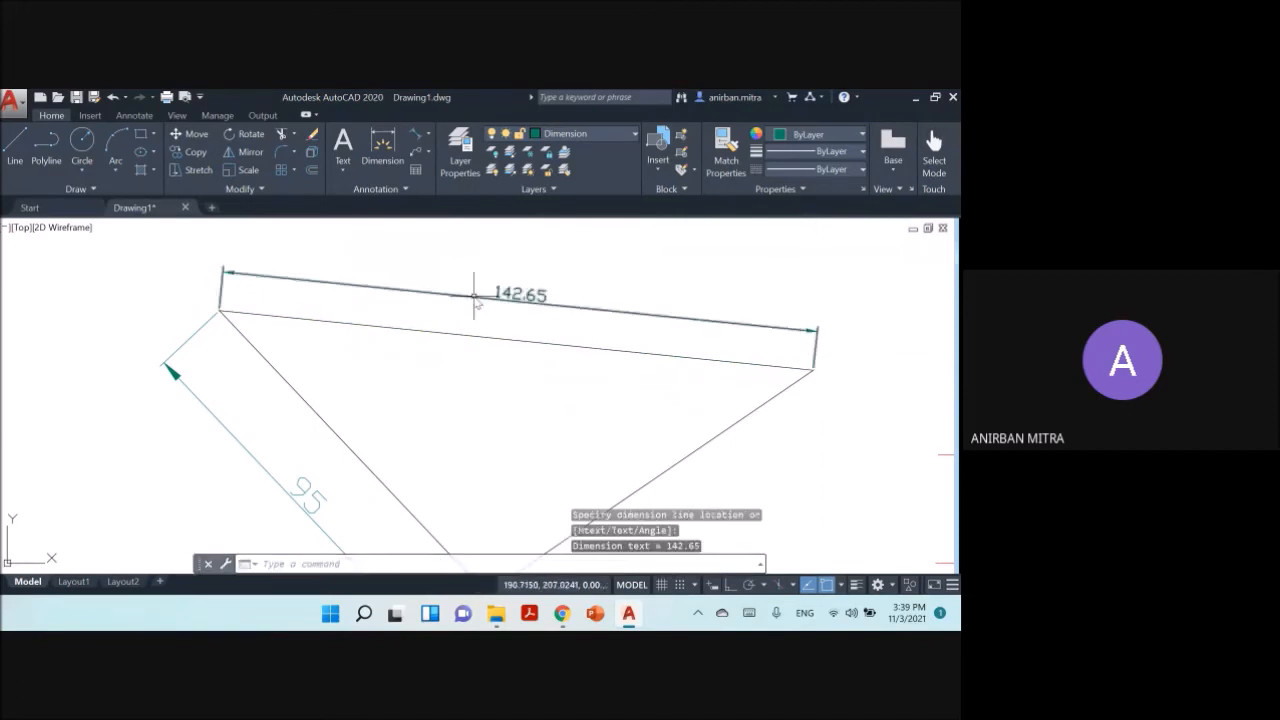
click(518, 302)
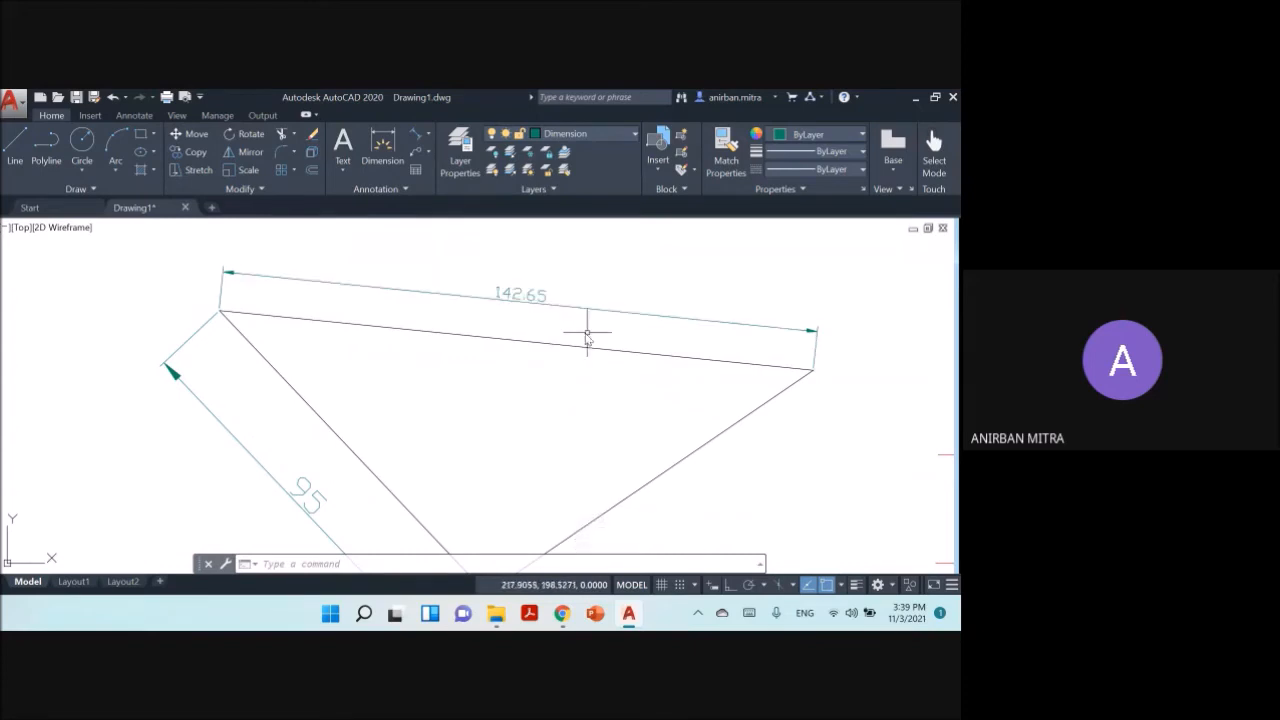
click(547, 295)
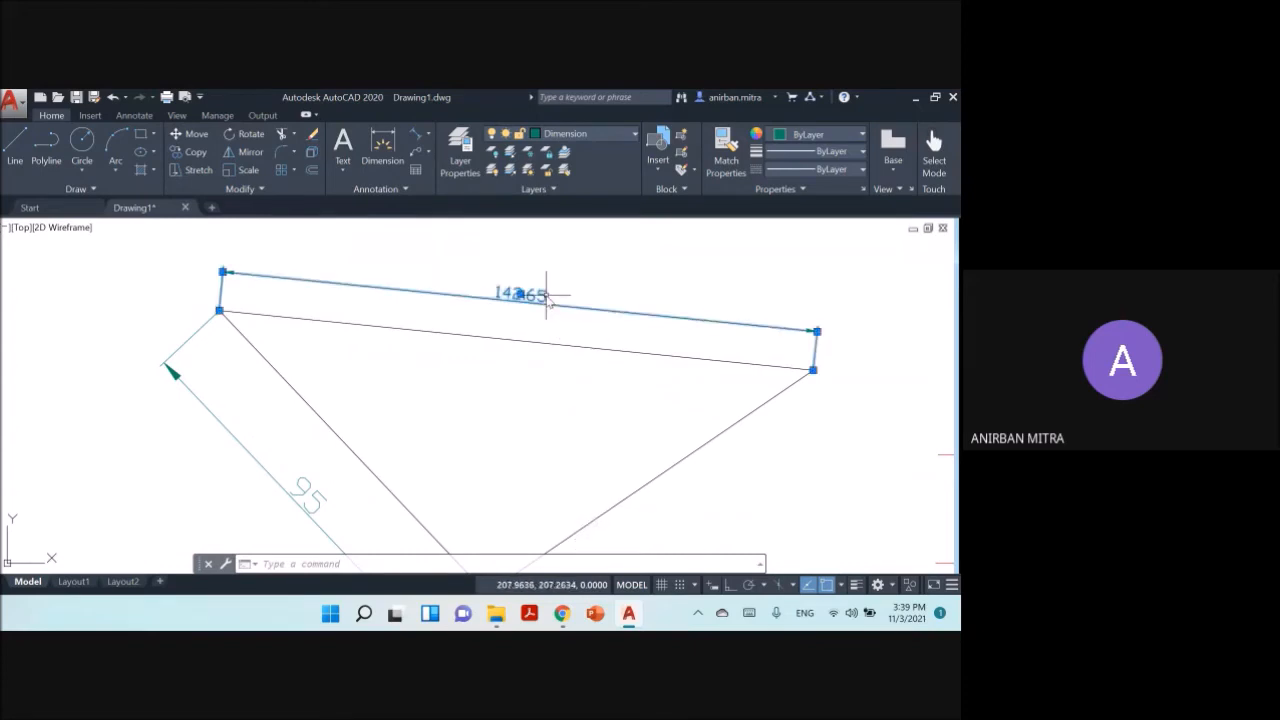
right_click(524, 295)
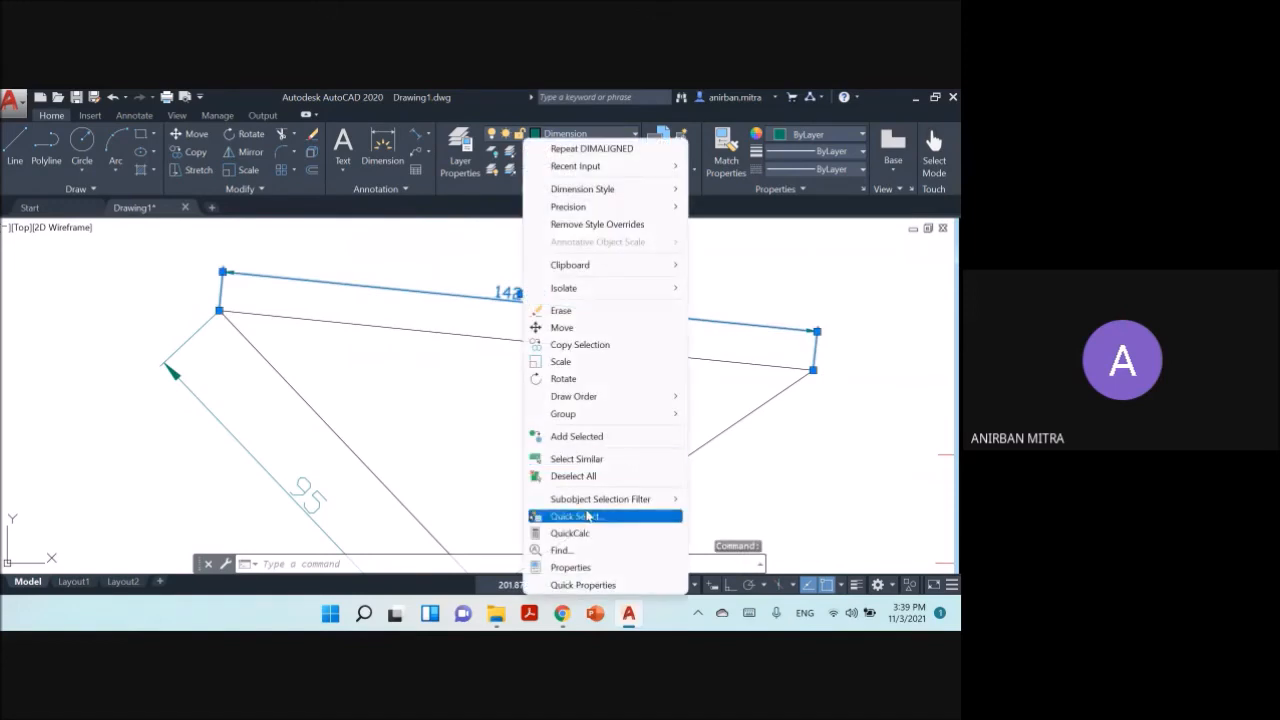
click(580, 567)
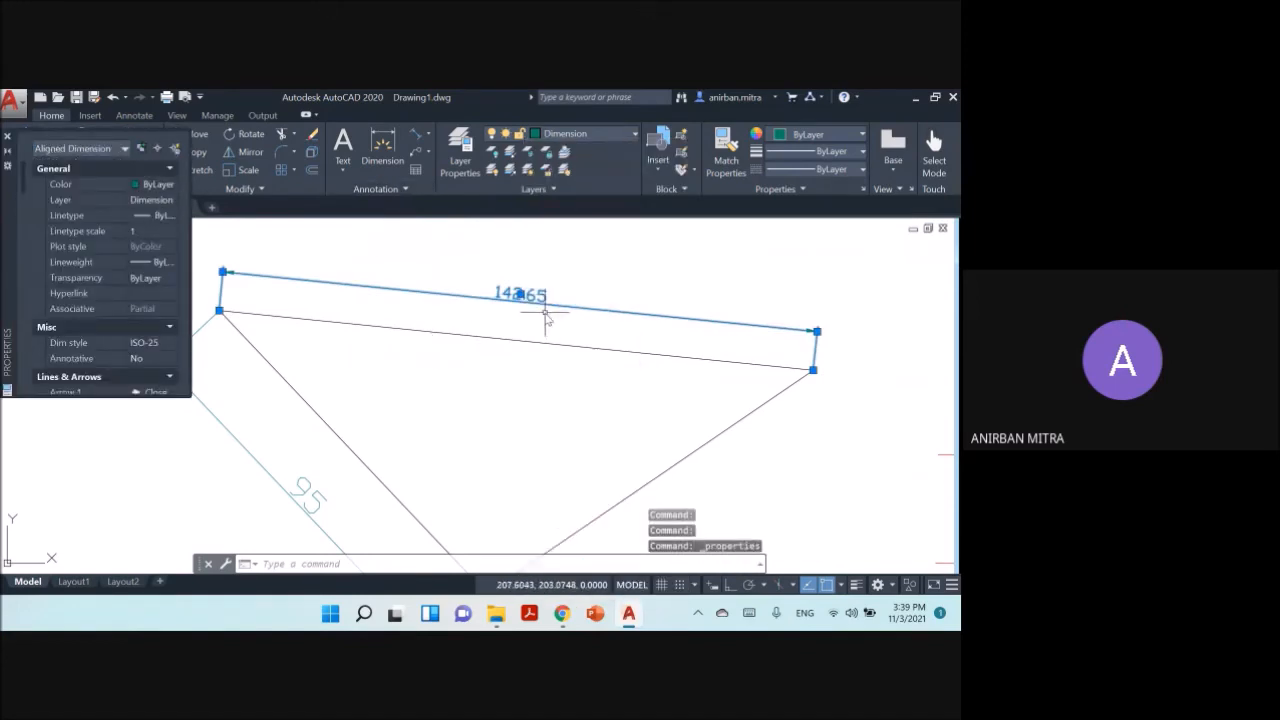
click(7, 136)
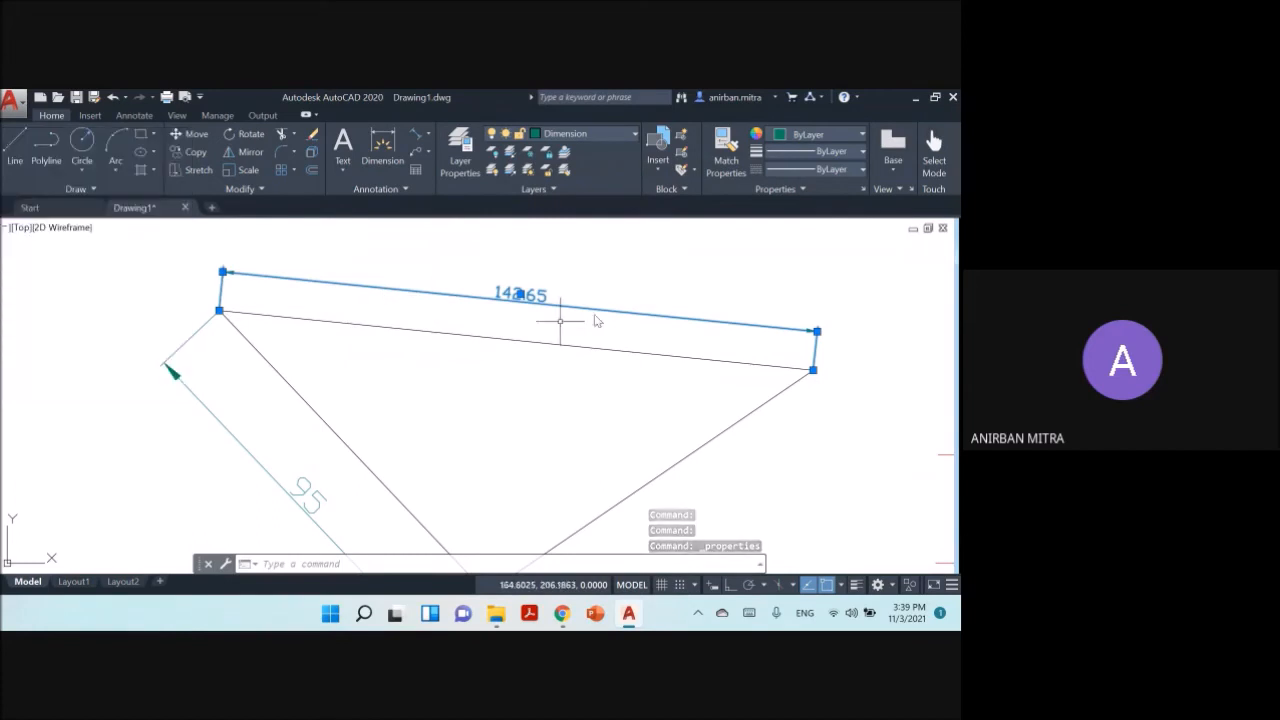
Review the decimal separator options for linear dimensions in the ISO-25 dimension style, keeping Period.
click(388, 190)
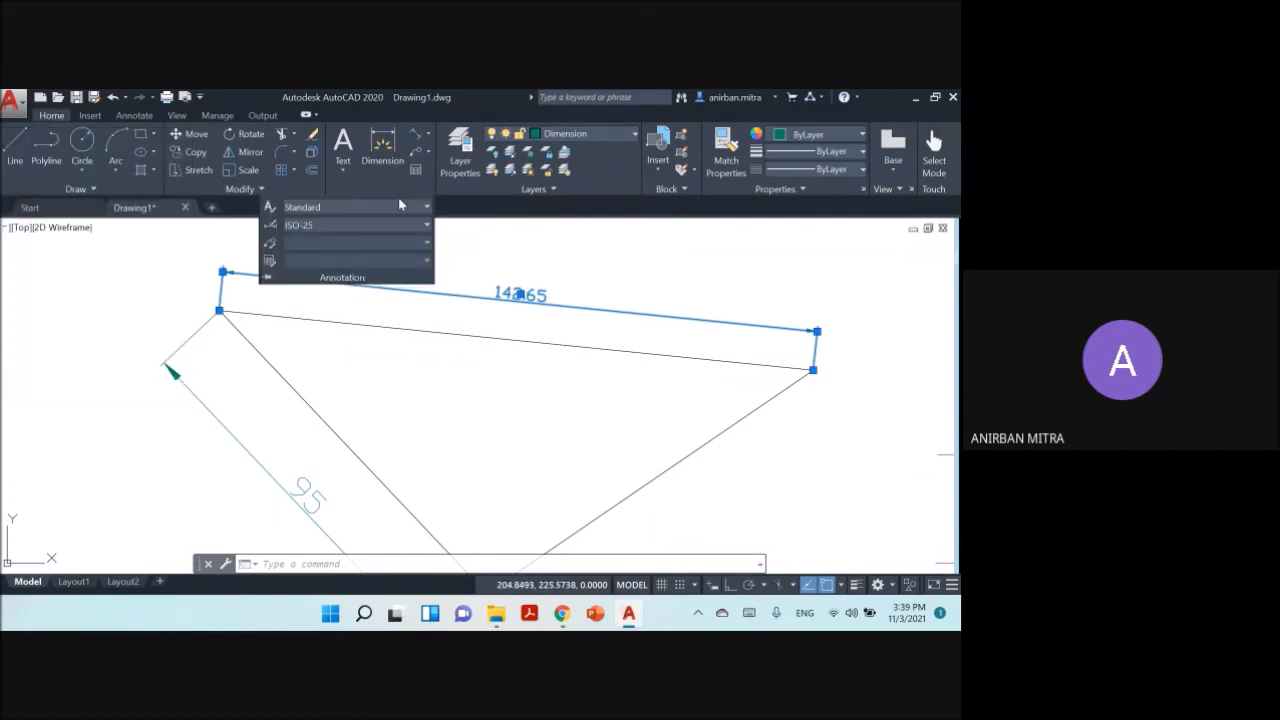
click(273, 227)
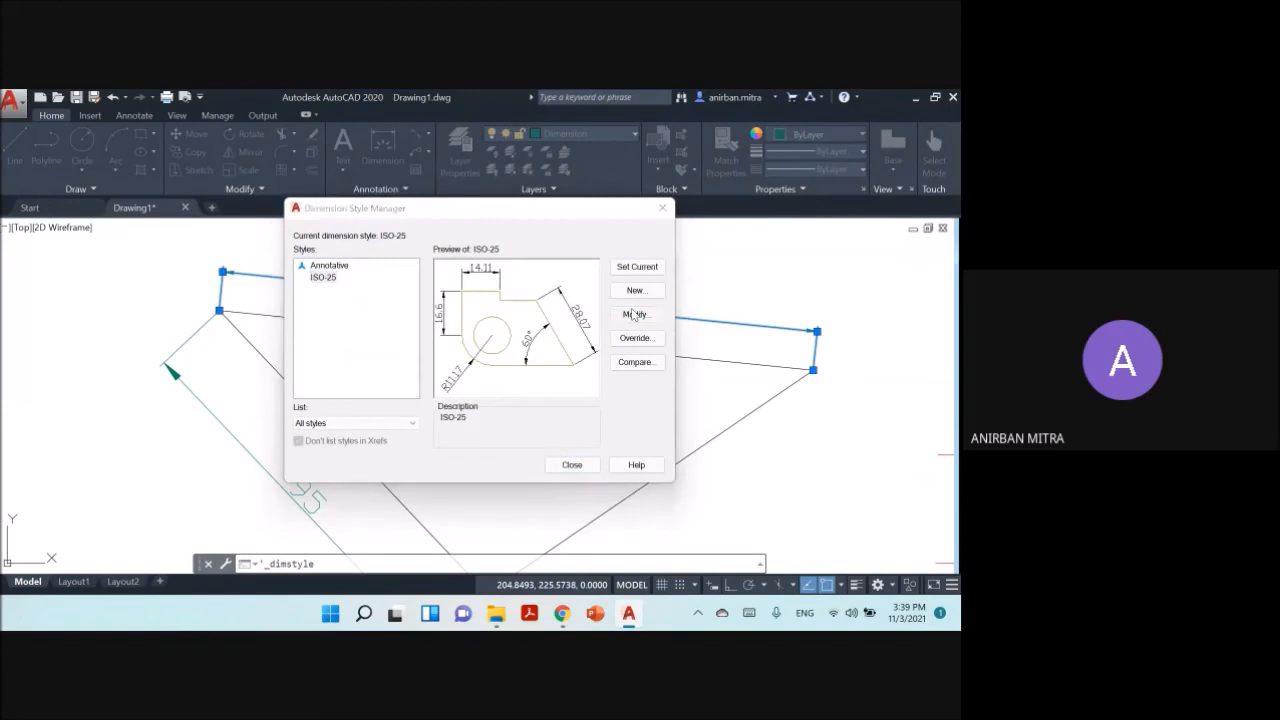
click(633, 315)
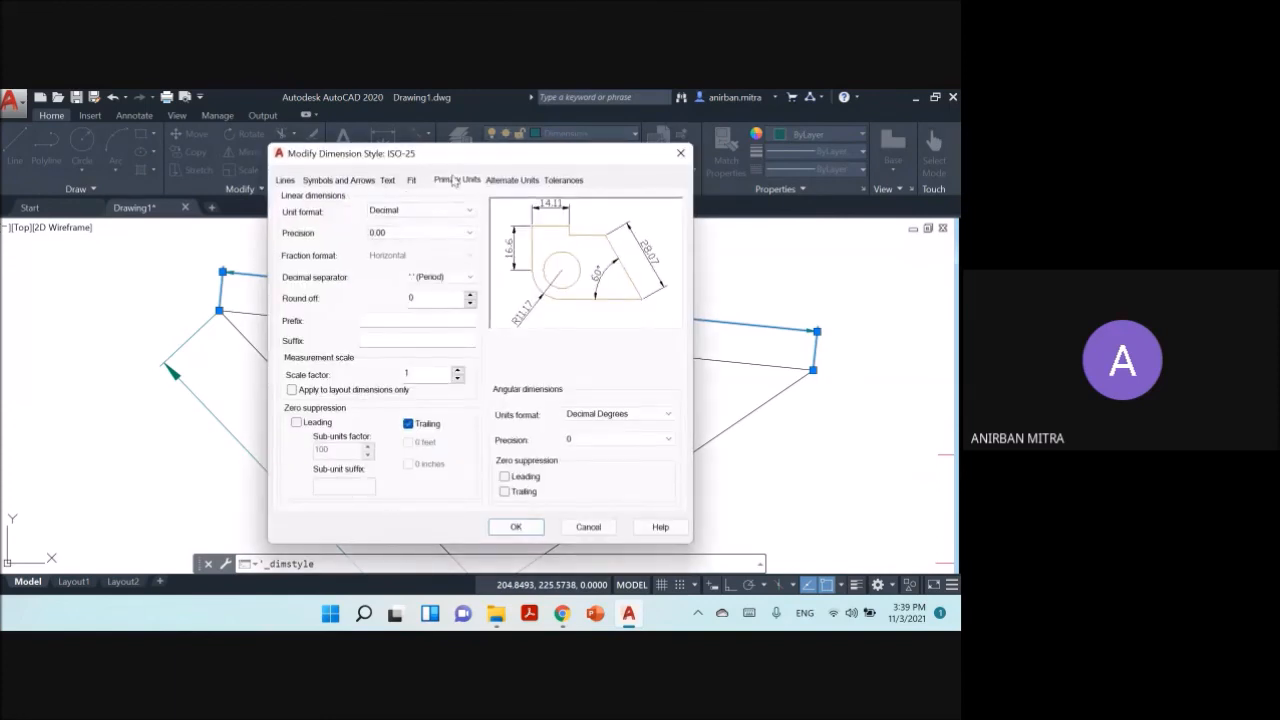
click(437, 277)
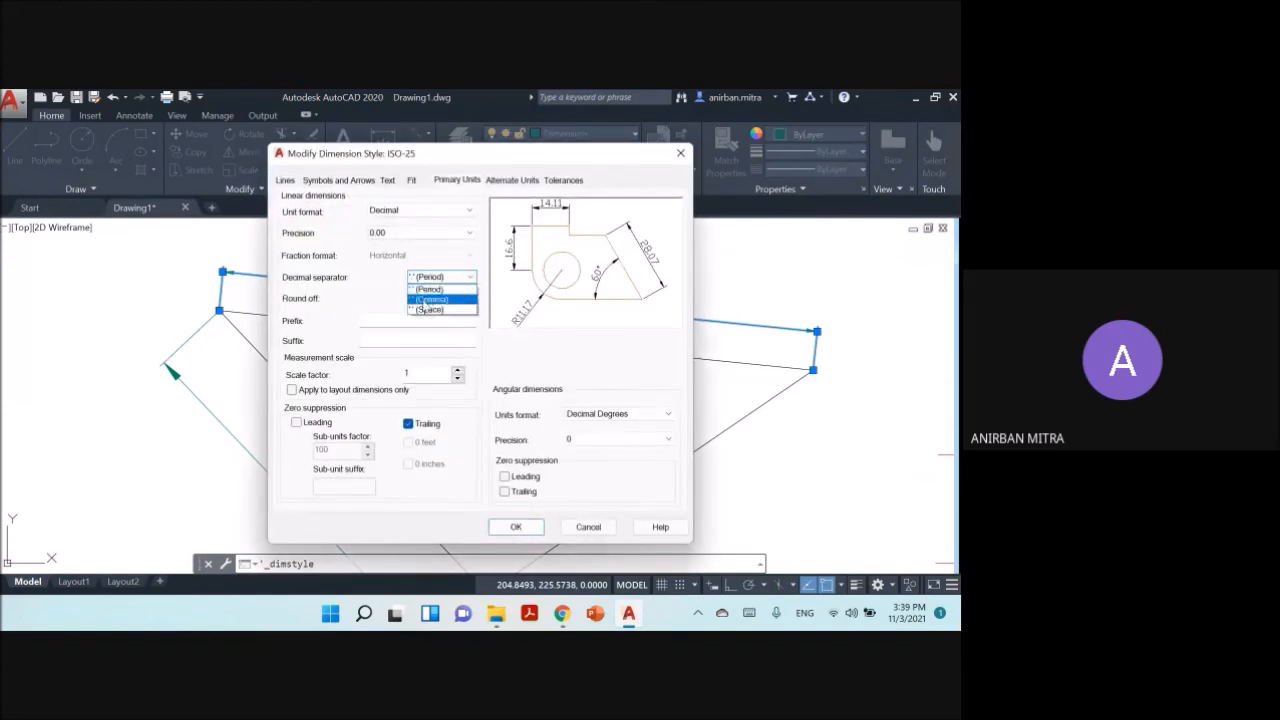
click(518, 529)
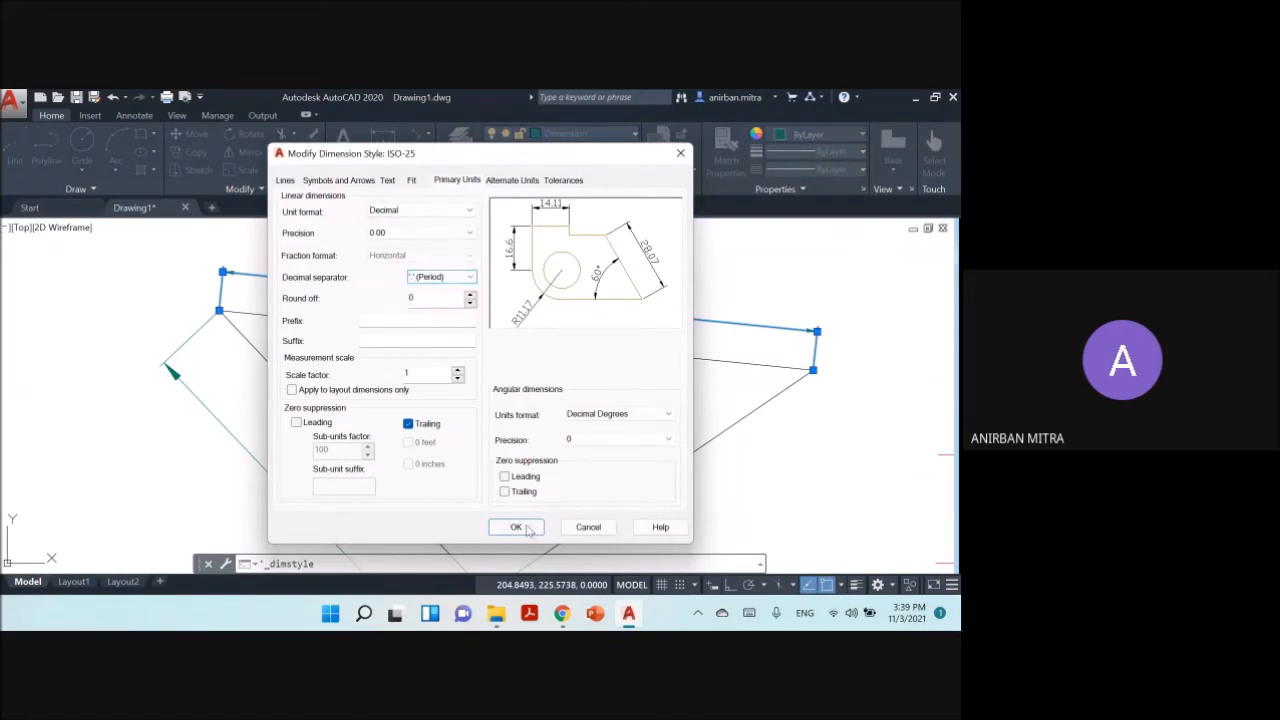
click(518, 528)
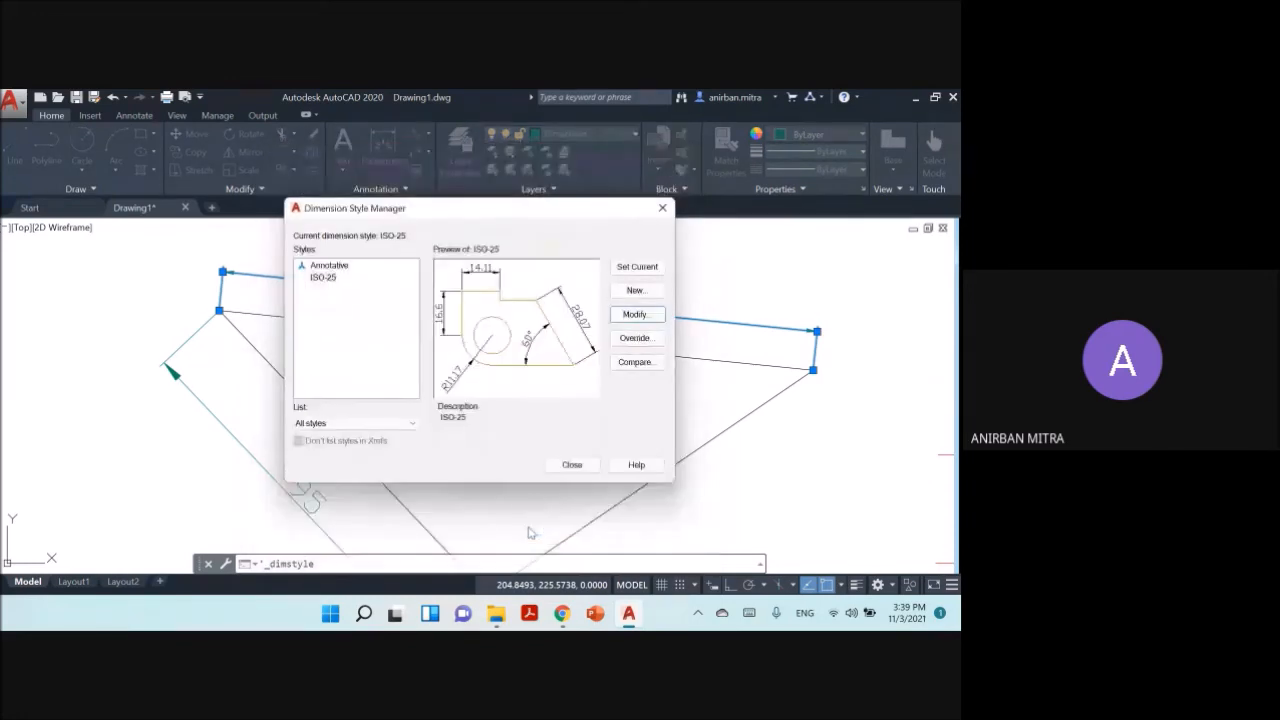
click(571, 466)
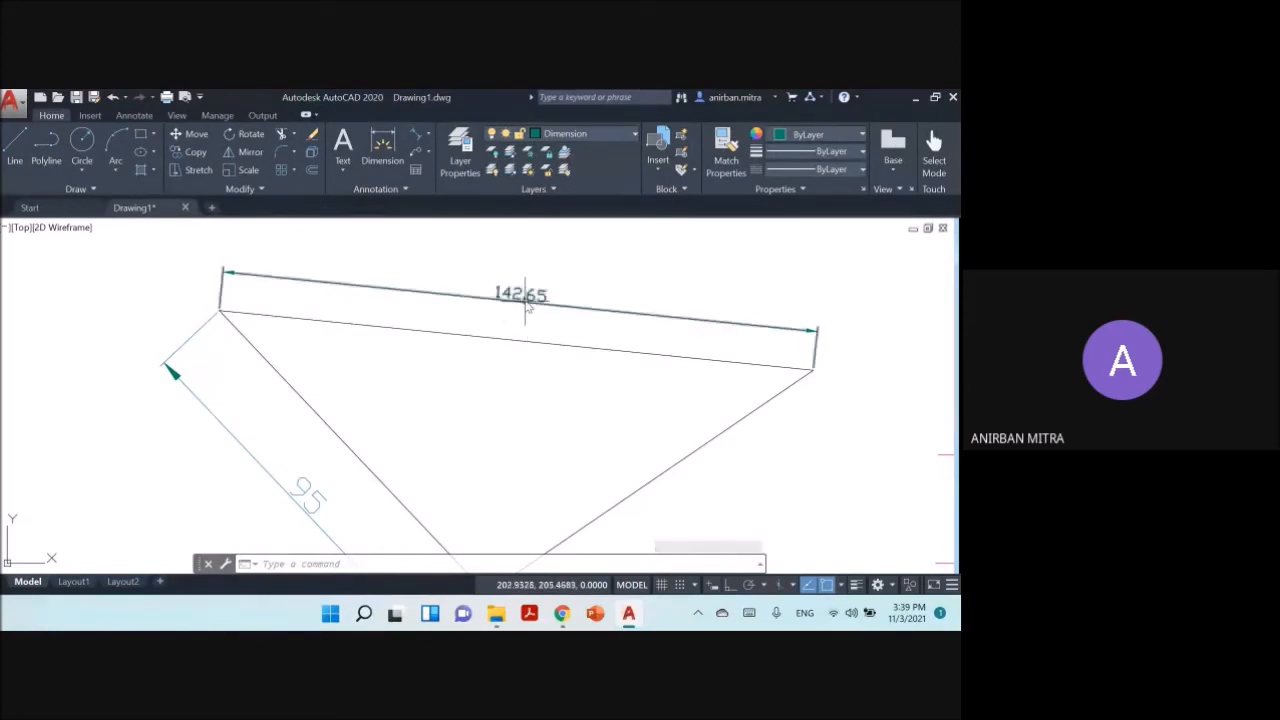
mouse_move(527, 305)
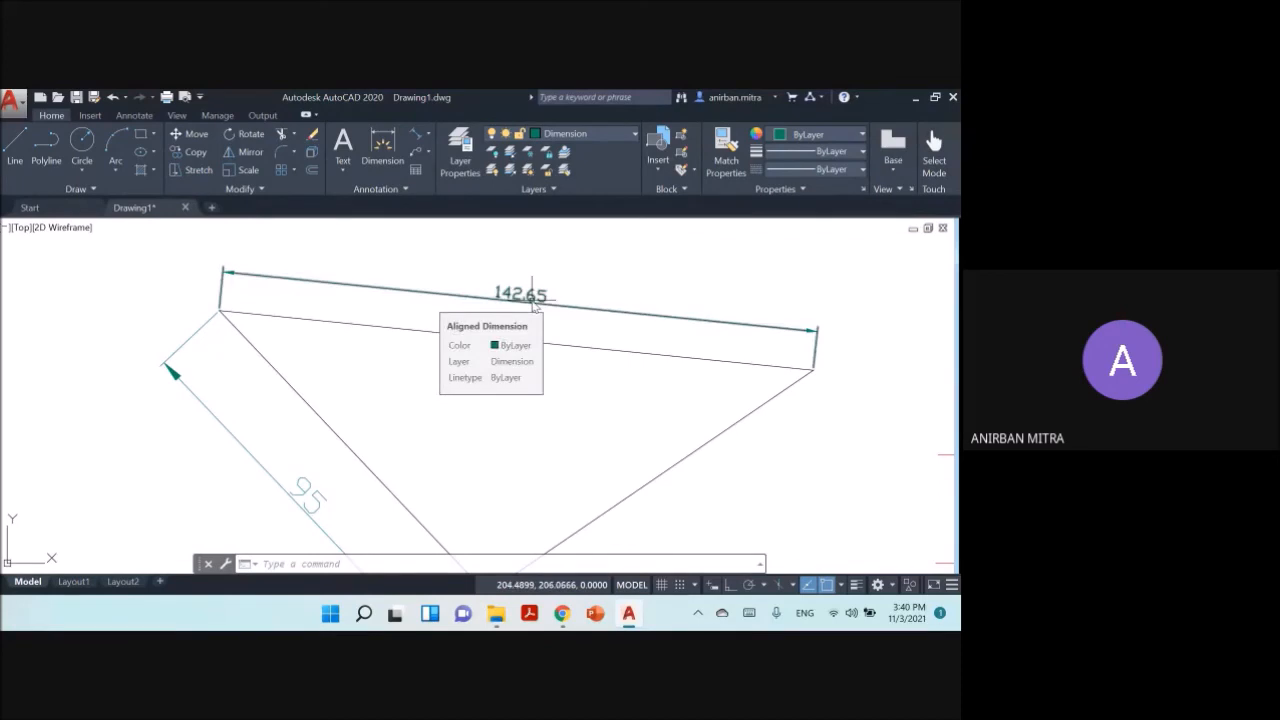
click(308, 564)
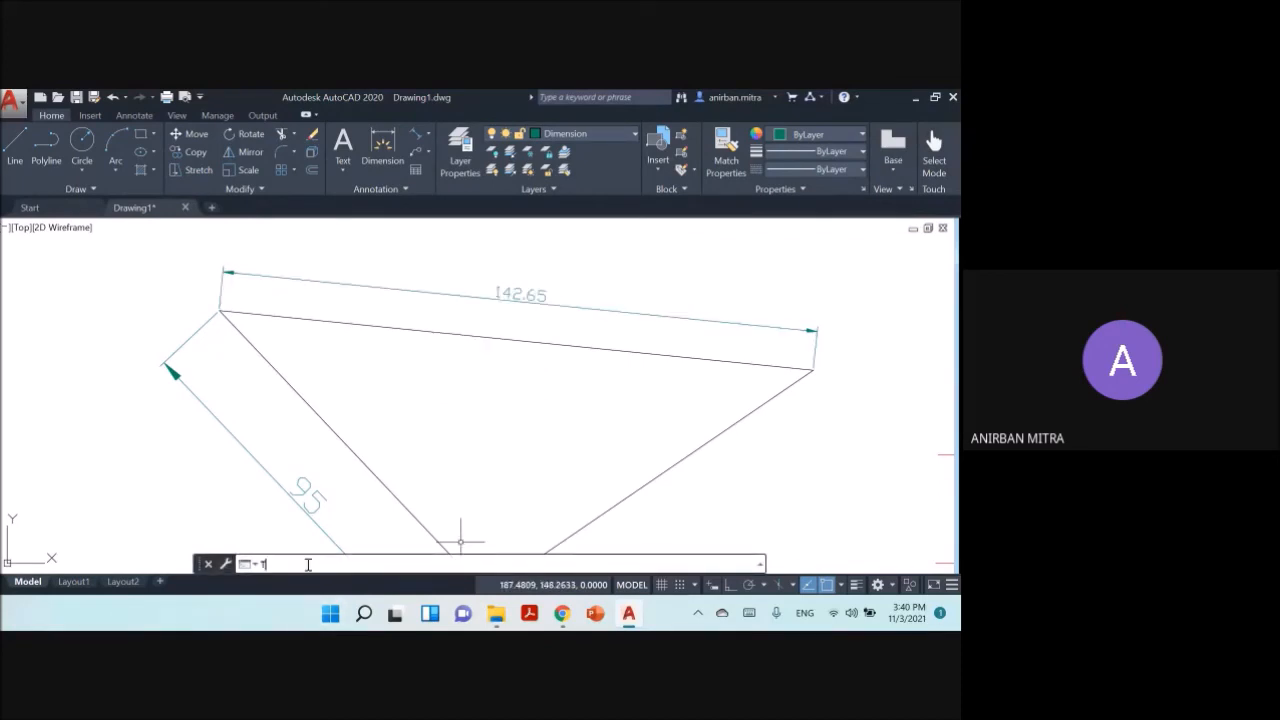
text(Textst)
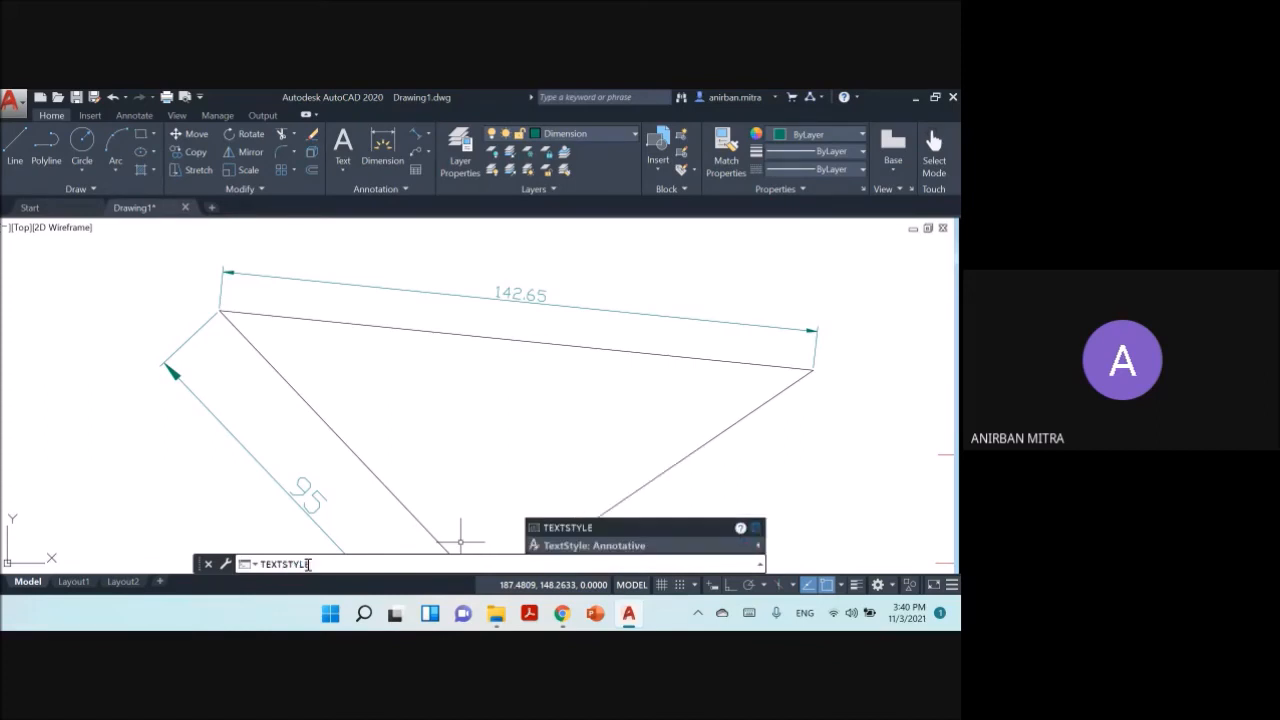
key(Return)
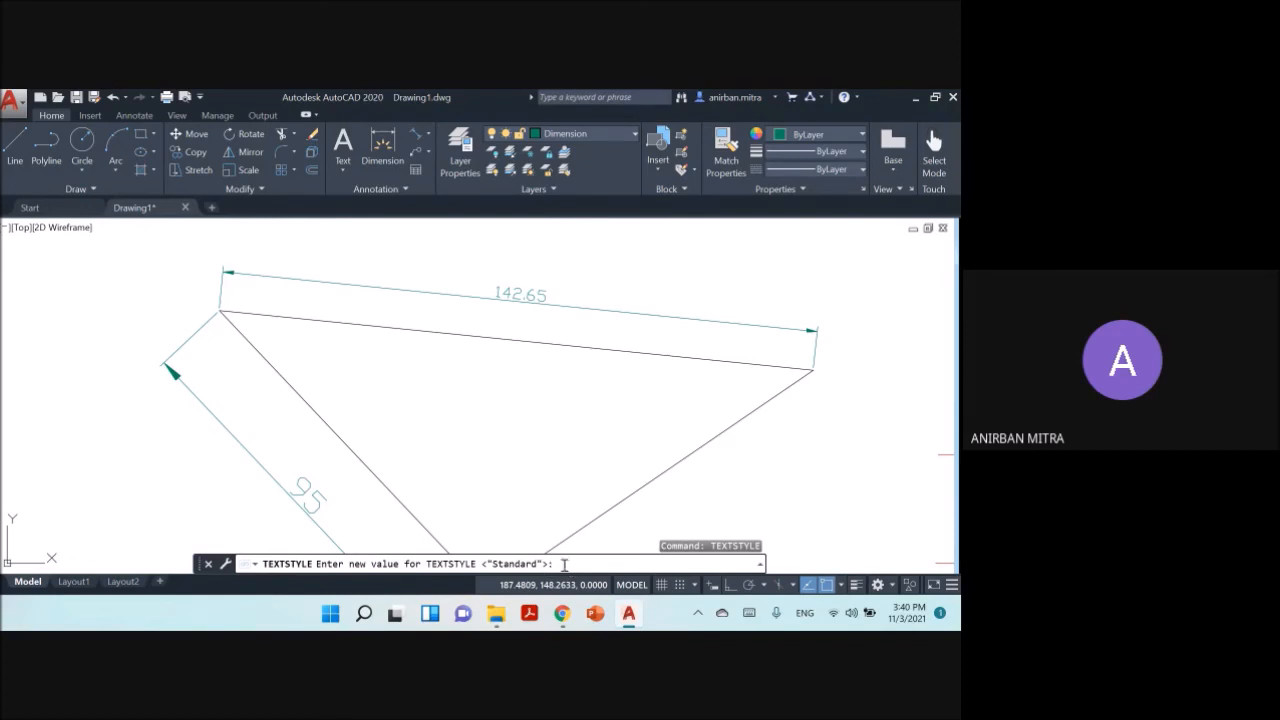
key(Escape)
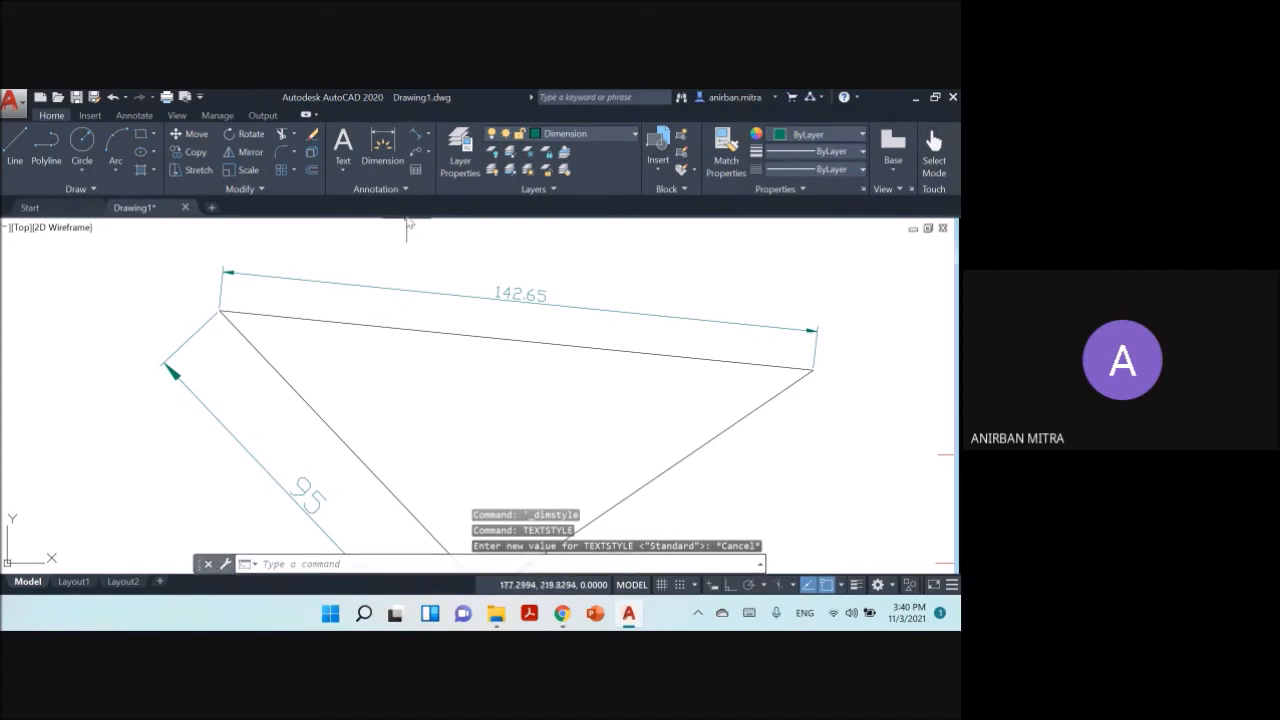
Change the Standard text style's font to Times New Roman and apply it.
click(407, 189)
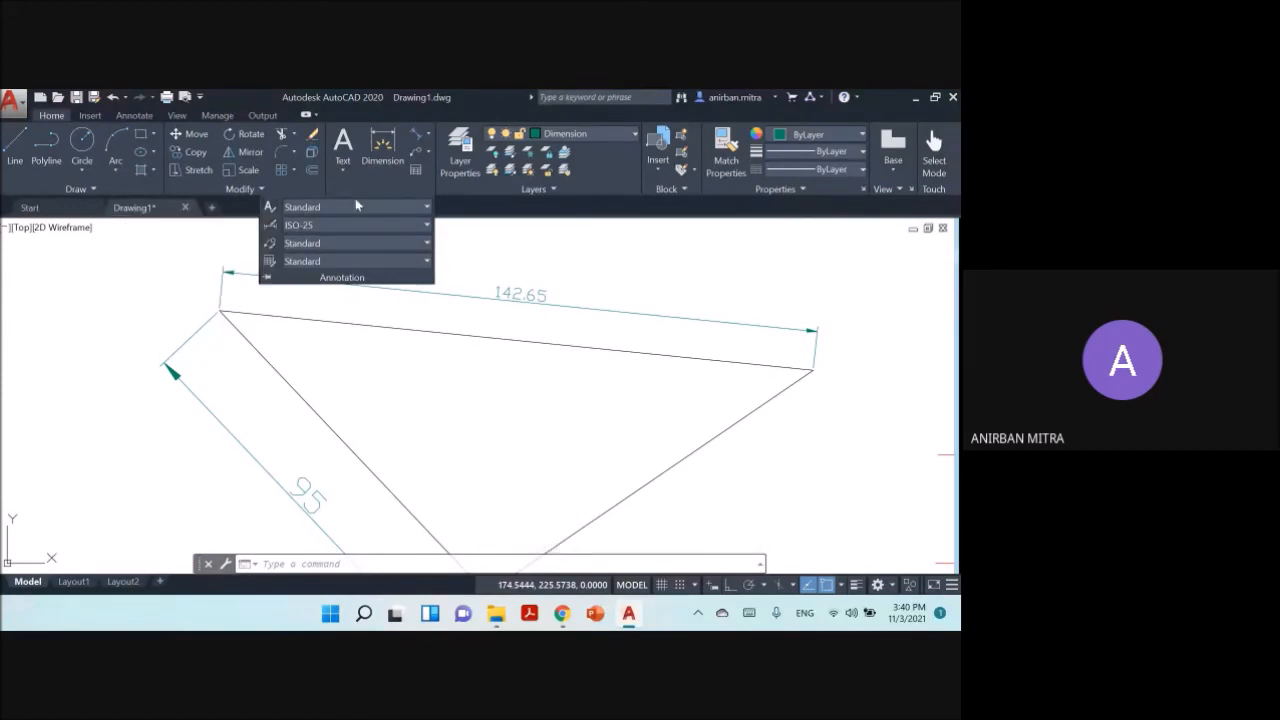
click(270, 207)
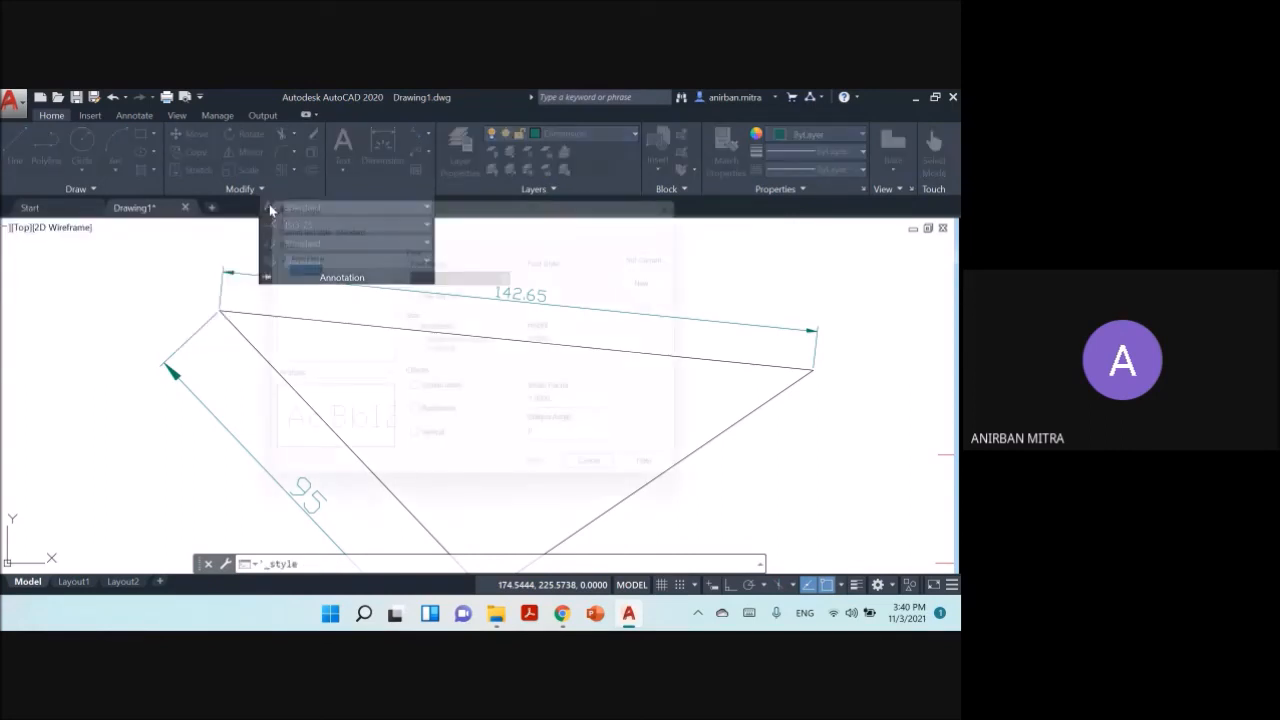
click(487, 273)
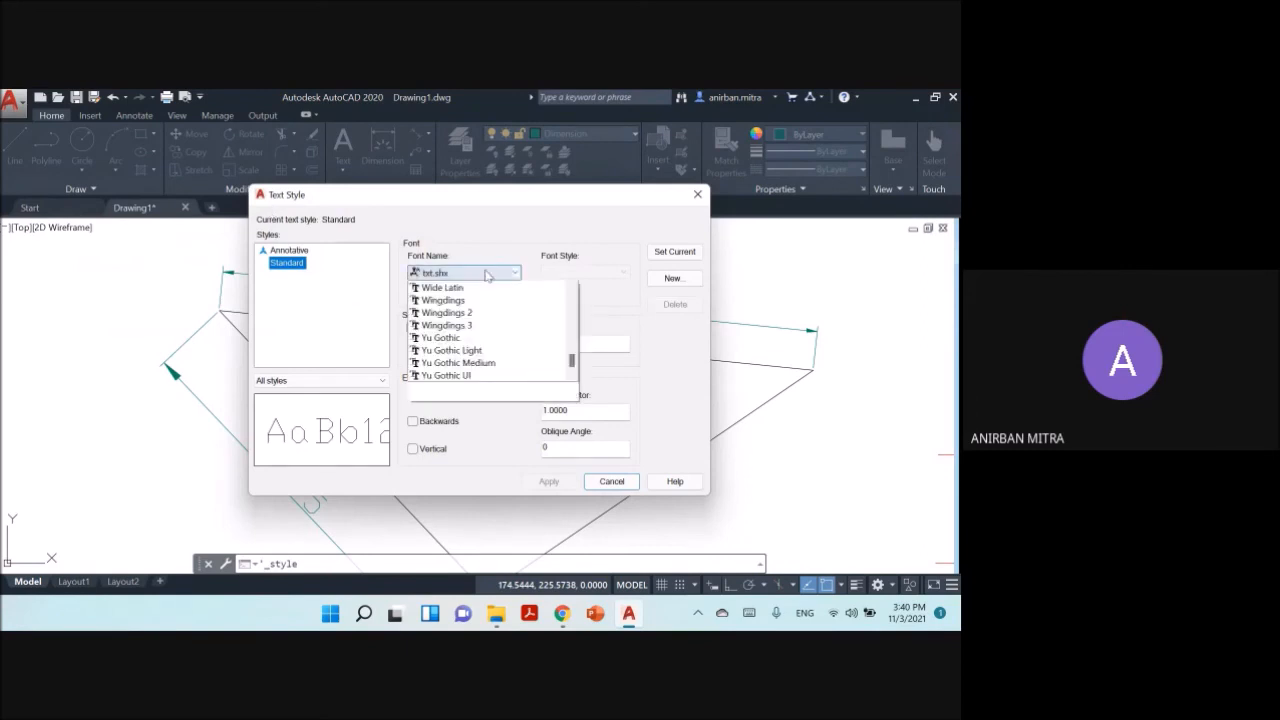
text(ti)
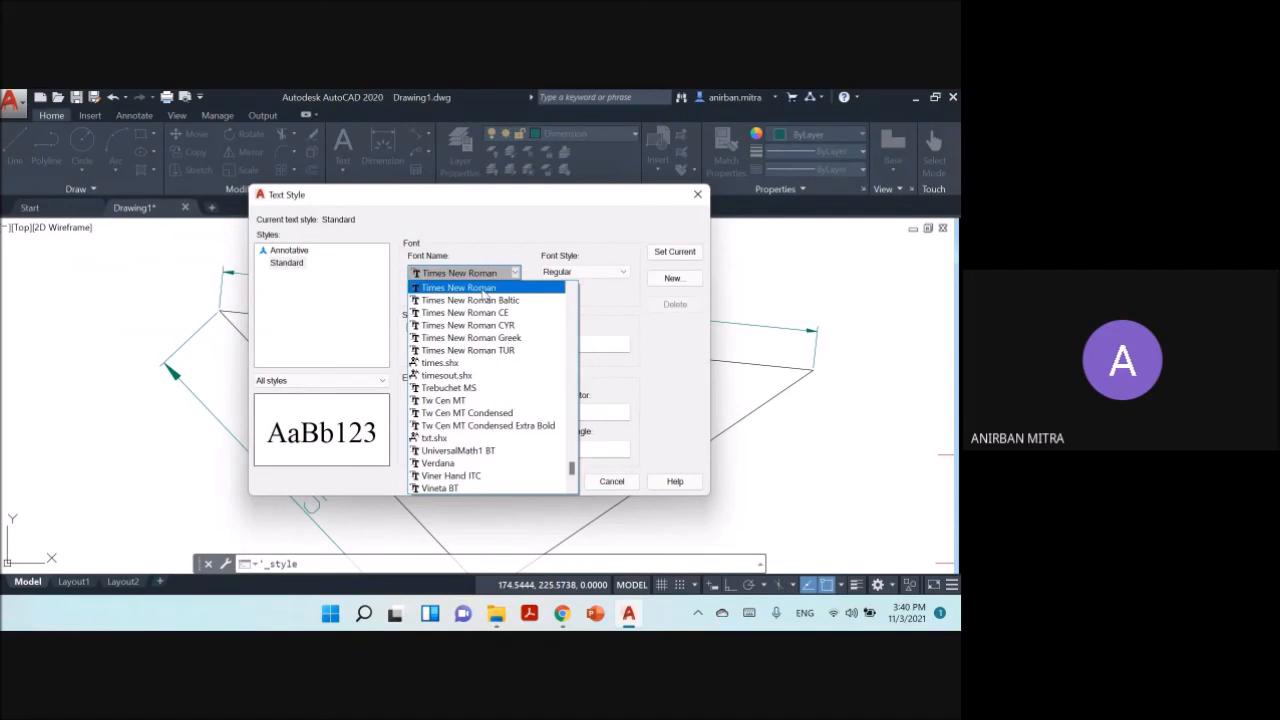
click(485, 289)
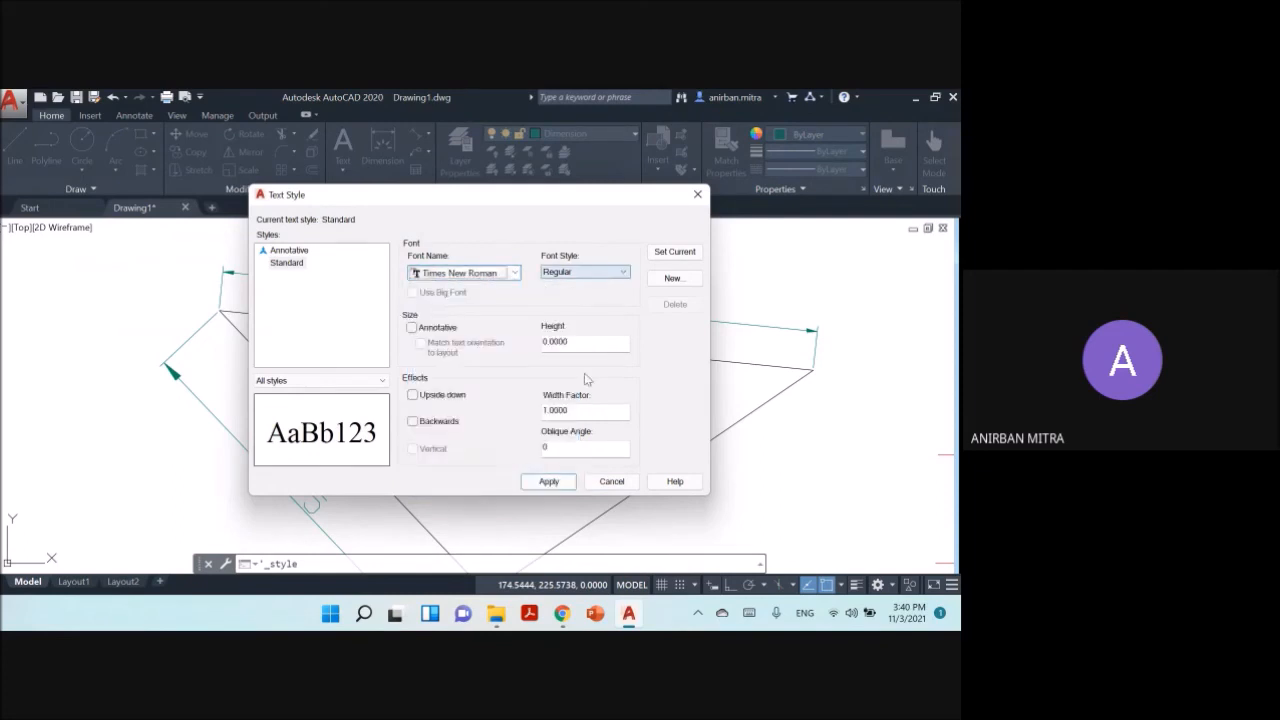
click(551, 483)
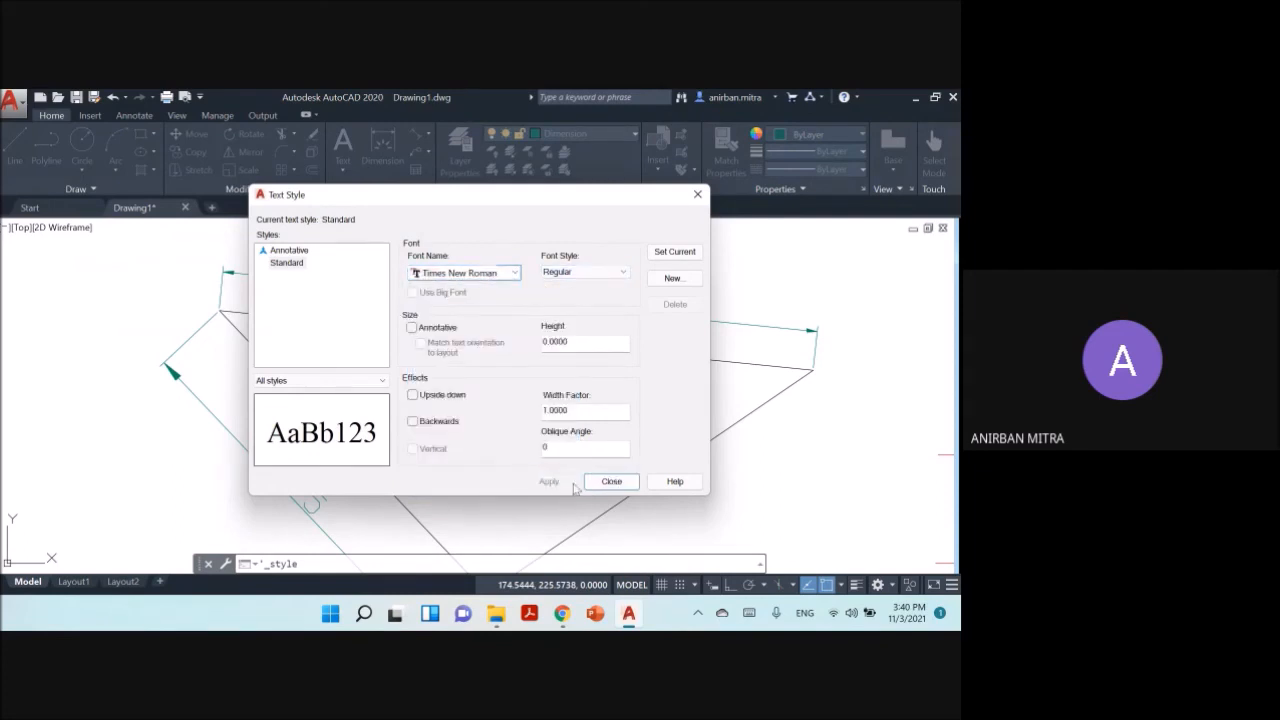
click(611, 481)
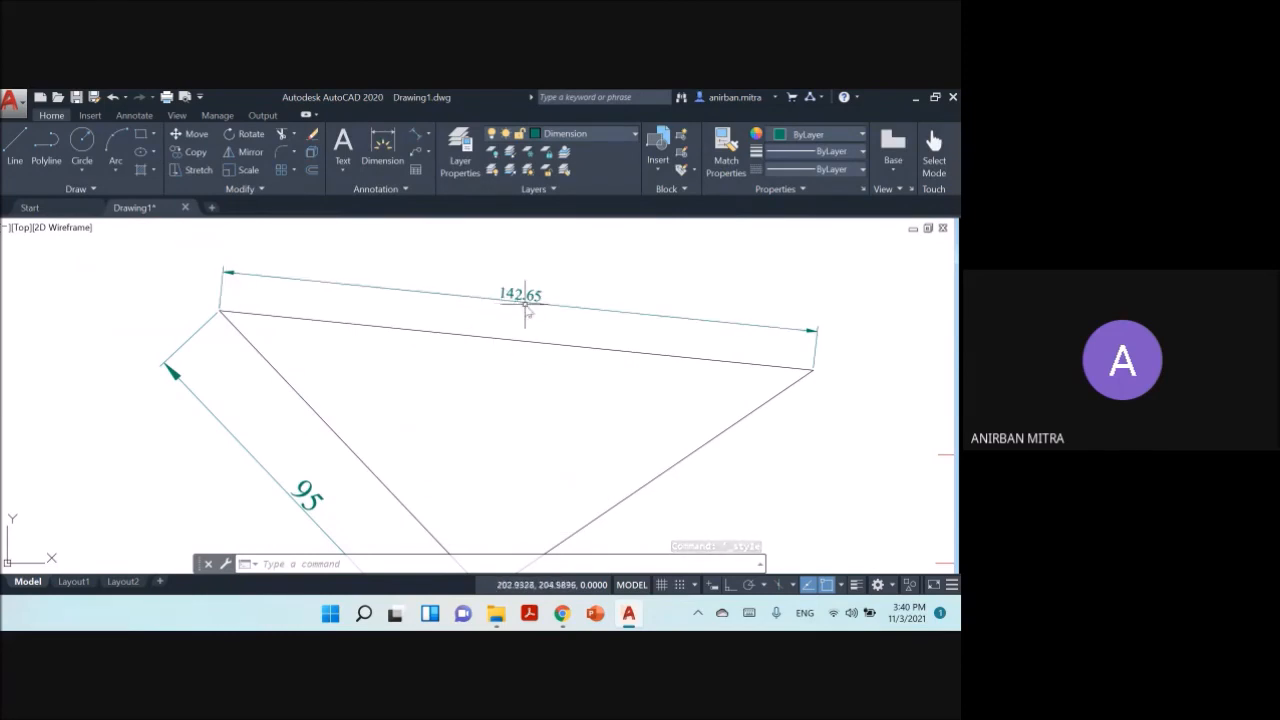
scroll(578, 330, down, 2)
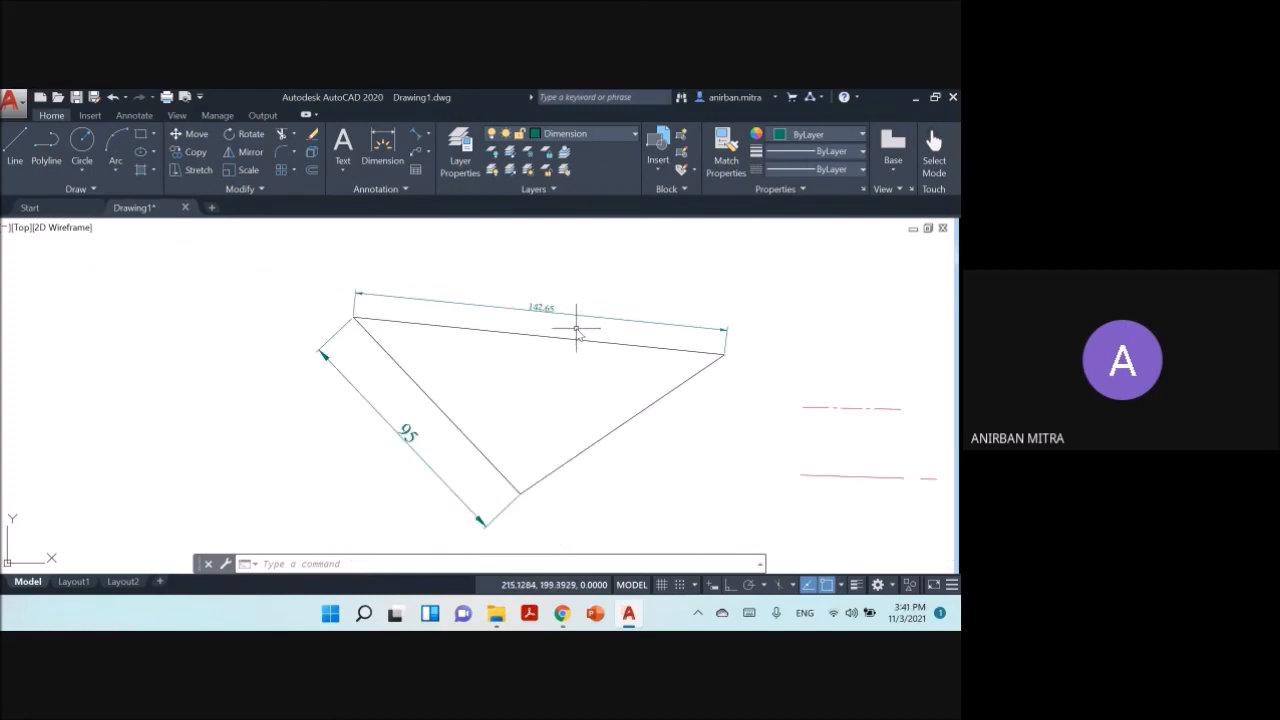
scroll(576, 328, down, 1)
scroll(863, 337, up, 1)
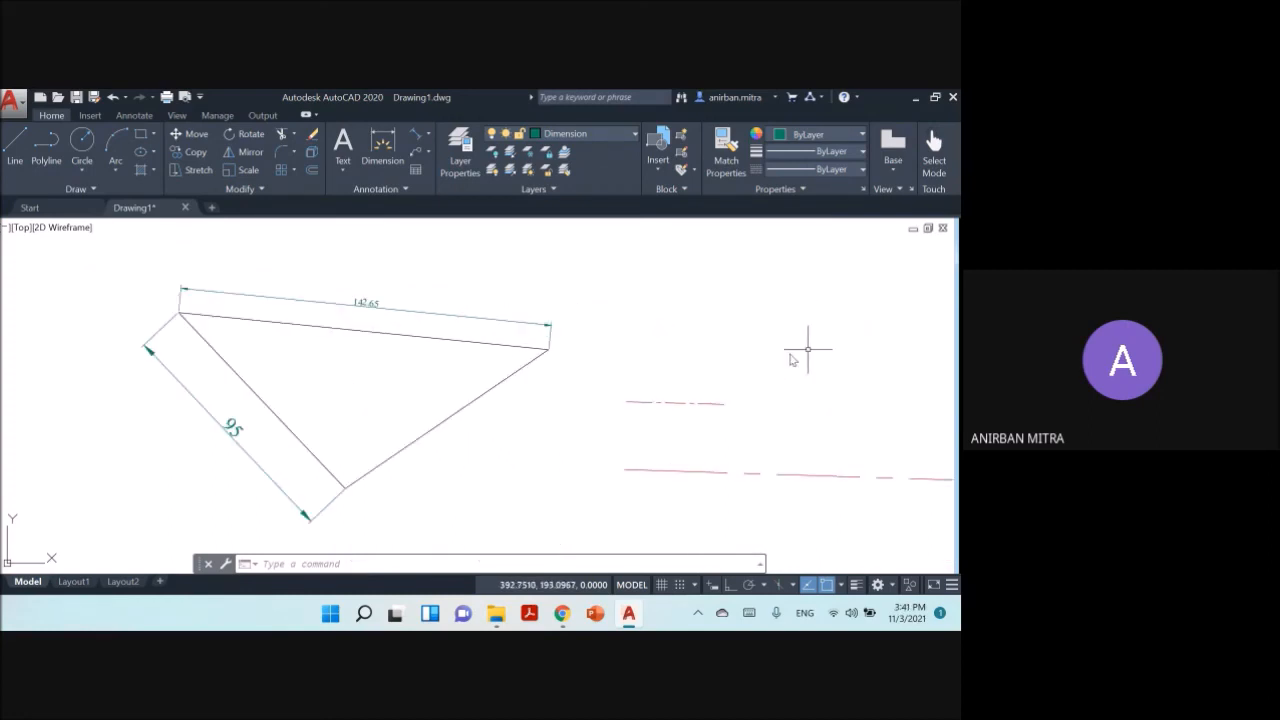